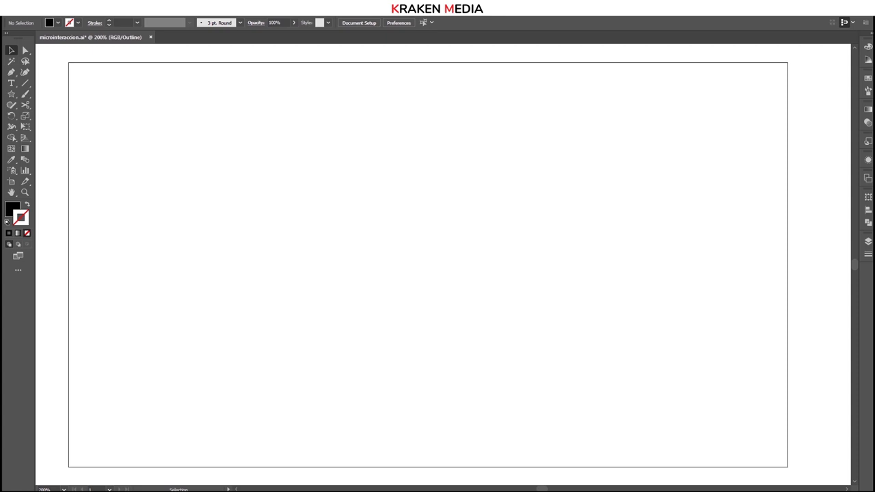
Make all five layers (bg, solnube, nube, luna, estrella) visible and switch to full preview.
{"action": "left_click", "coordinate": [869, 242]}
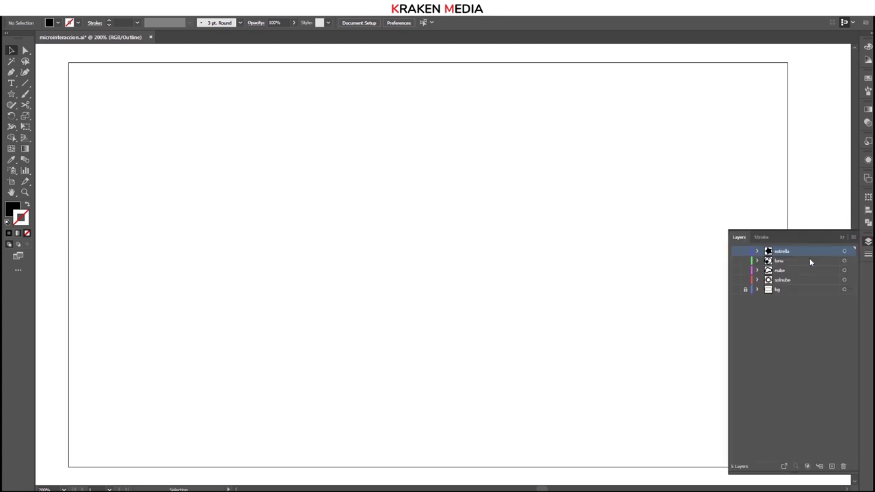
{"action": "left_click", "coordinate": [736, 289]}
{"action": "key", "text": "ctrl+y"}
{"action": "left_click", "coordinate": [736, 280]}
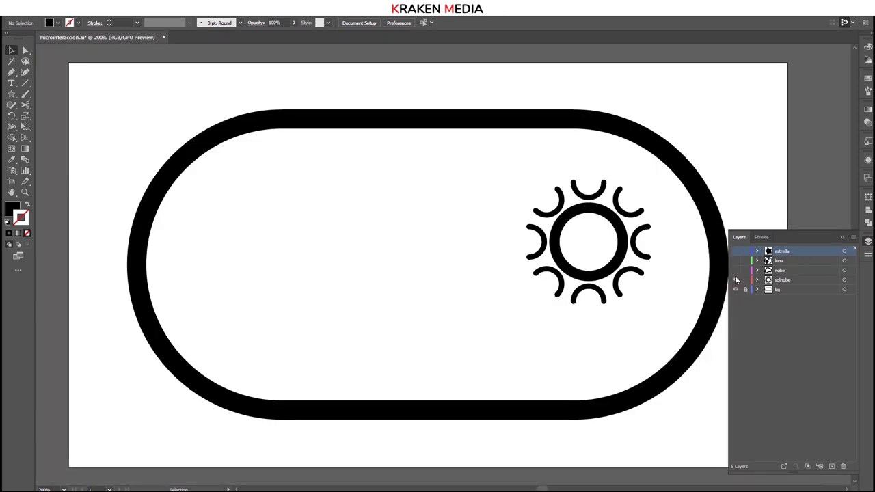
{"action": "left_click", "coordinate": [736, 270]}
{"action": "left_click", "coordinate": [736, 261]}
{"action": "left_click", "coordinate": [736, 251]}
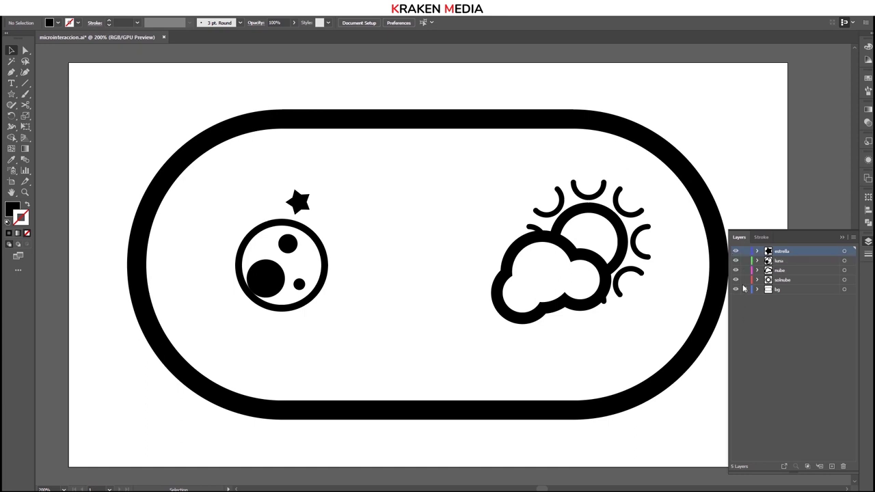
Select the bg and solnube layers, then make bg the active layer.
{"action": "left_click", "coordinate": [792, 290]}
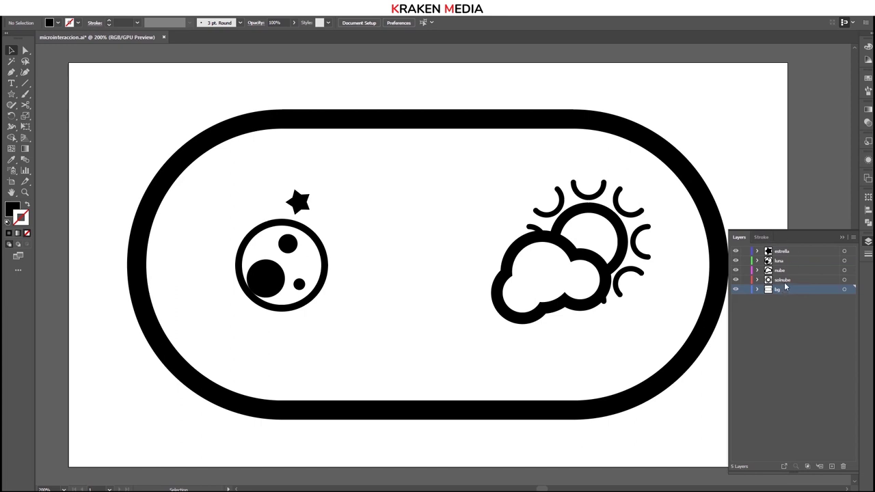
{"action": "left_click", "coordinate": [785, 280]}
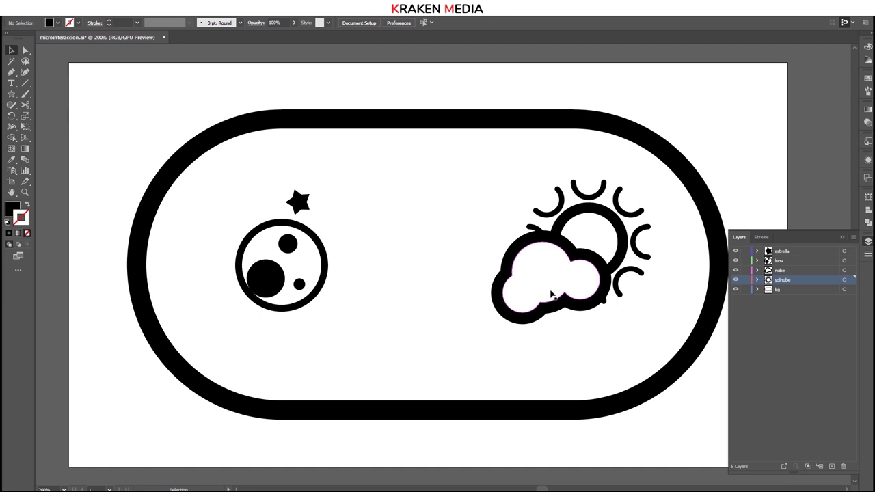
{"action": "left_click", "coordinate": [643, 402]}
{"action": "left_click", "coordinate": [675, 436]}
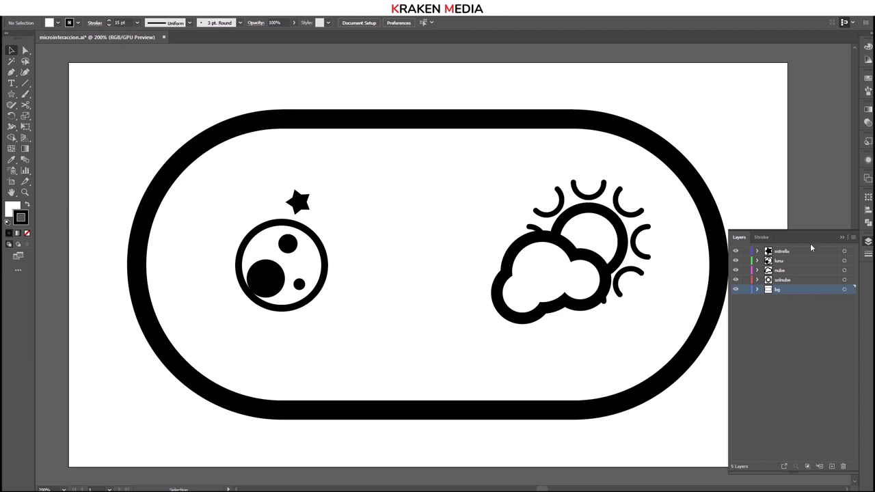
Select the estrella, bg, solnube and nube layers in turn to check each.
{"action": "left_click", "coordinate": [794, 252]}
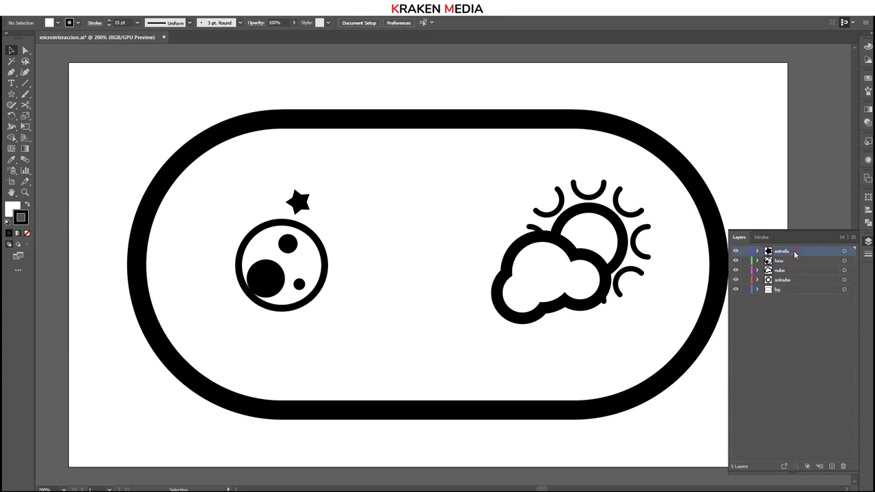
{"action": "left_click", "coordinate": [798, 290]}
{"action": "left_click", "coordinate": [804, 252]}
{"action": "left_click", "coordinate": [801, 289]}
{"action": "left_click", "coordinate": [800, 279]}
{"action": "left_click", "coordinate": [799, 271]}
{"action": "left_click", "coordinate": [788, 253]}
Hide all five layers one by one, then show them all again.
{"action": "left_click", "coordinate": [736, 252]}
{"action": "left_click", "coordinate": [736, 261]}
{"action": "left_click", "coordinate": [736, 270]}
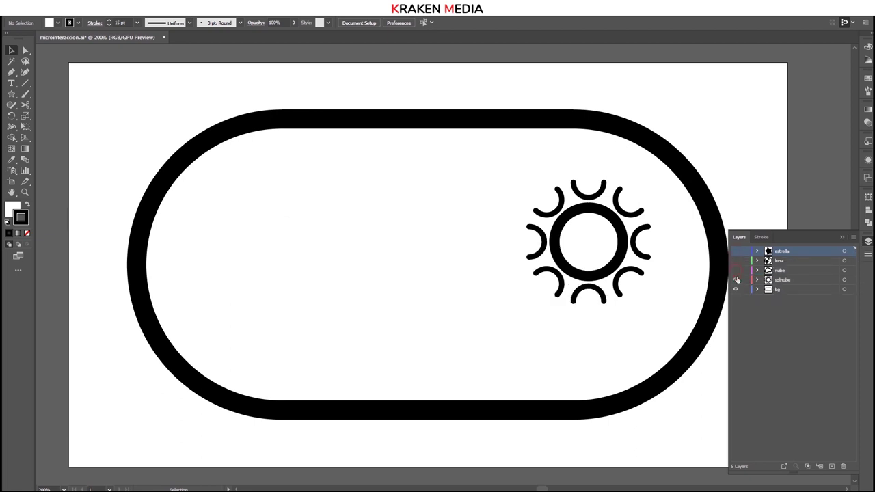
{"action": "left_click", "coordinate": [736, 280]}
{"action": "left_click", "coordinate": [736, 289]}
{"action": "left_click", "coordinate": [736, 289]}
{"action": "left_click", "coordinate": [736, 280]}
{"action": "left_click", "coordinate": [735, 270]}
{"action": "left_click", "coordinate": [736, 260]}
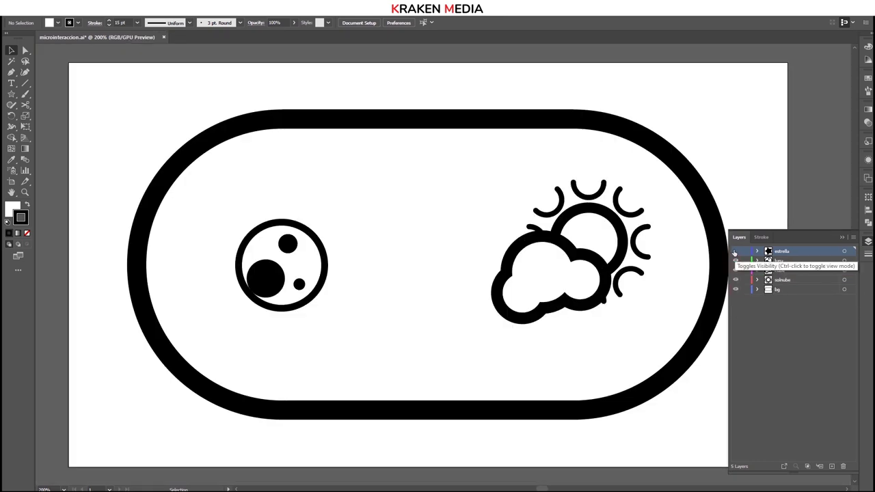
{"action": "left_click", "coordinate": [735, 252]}
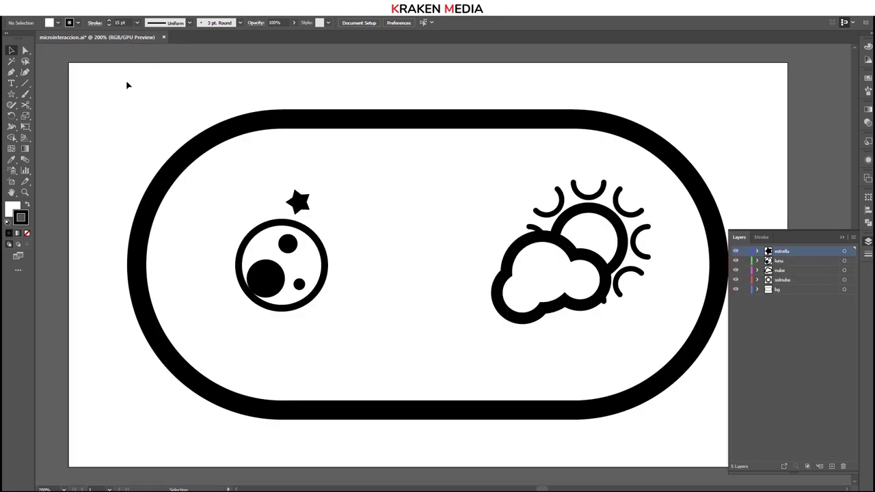
Save the Illustrator artwork file and switch over to After Effects.
{"action": "key", "text": "a"}
{"action": "key", "text": "ctrl+s"}
{"action": "left_click", "coordinate": [845, 16]}
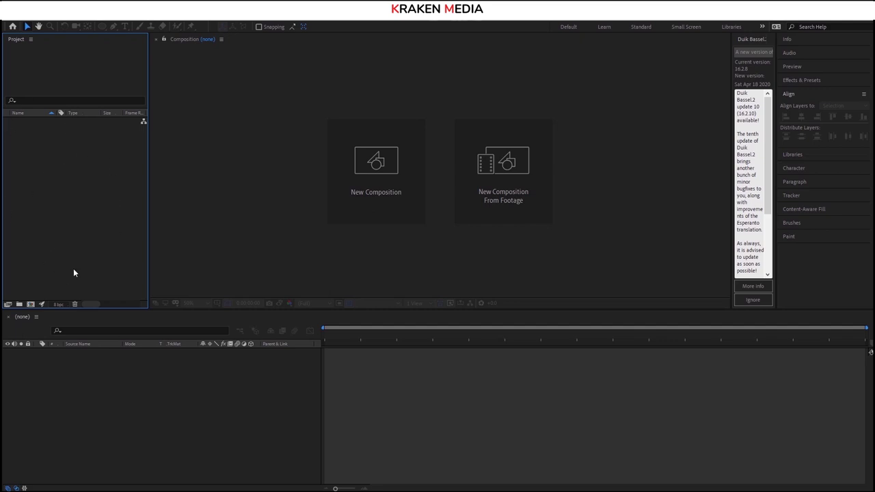
Import microinteraccion.ai into the project as a Composition and confirm the import options.
{"action": "double_click", "coordinate": [70, 184]}
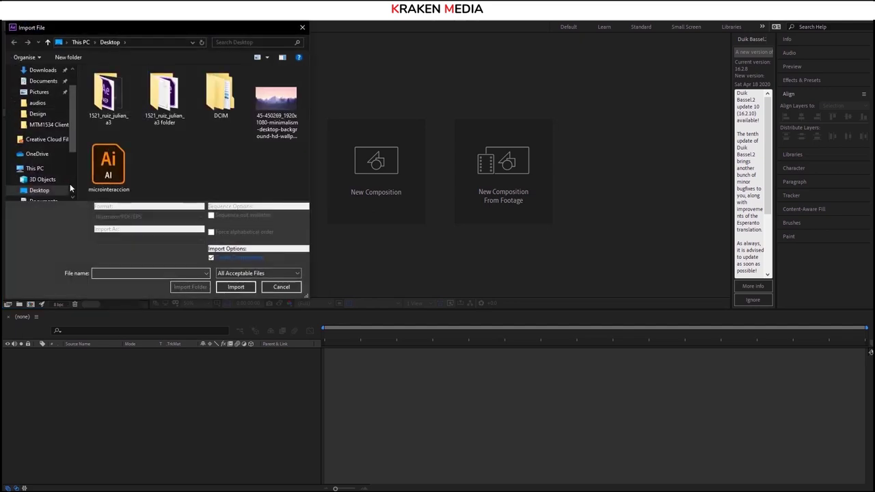
{"action": "left_click", "coordinate": [95, 171]}
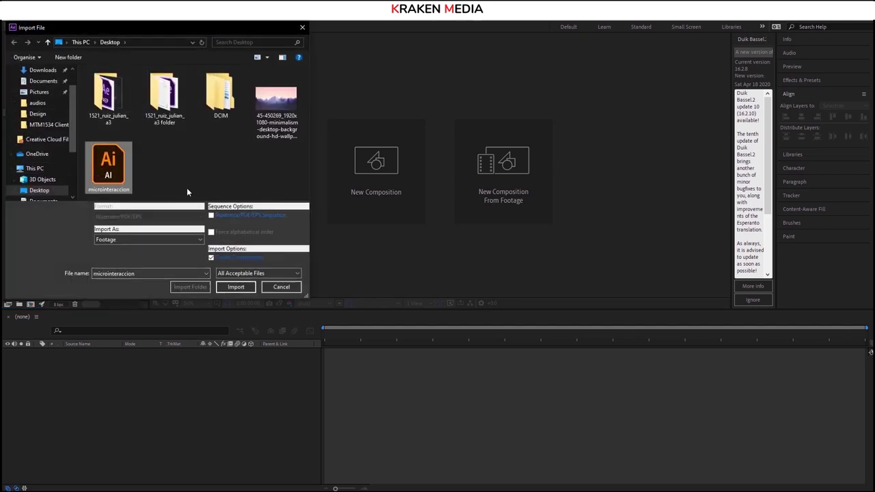
{"action": "left_click", "coordinate": [117, 240]}
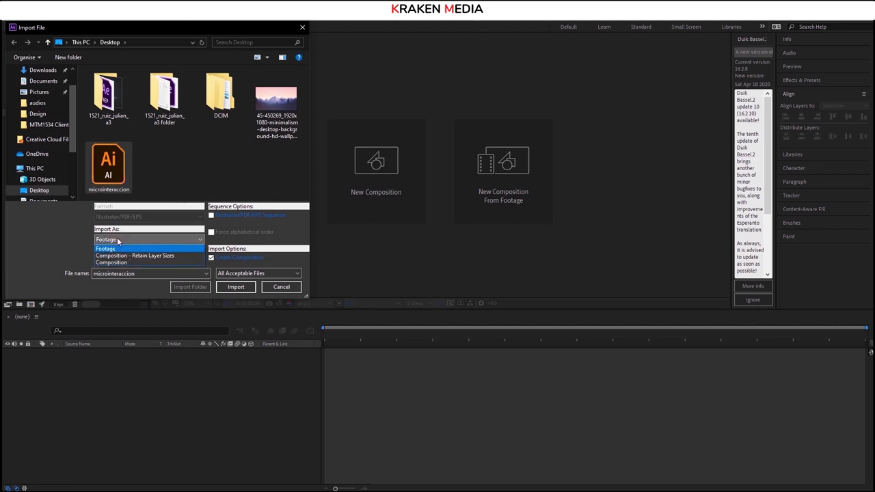
{"action": "left_click", "coordinate": [117, 239]}
{"action": "left_click", "coordinate": [236, 287]}
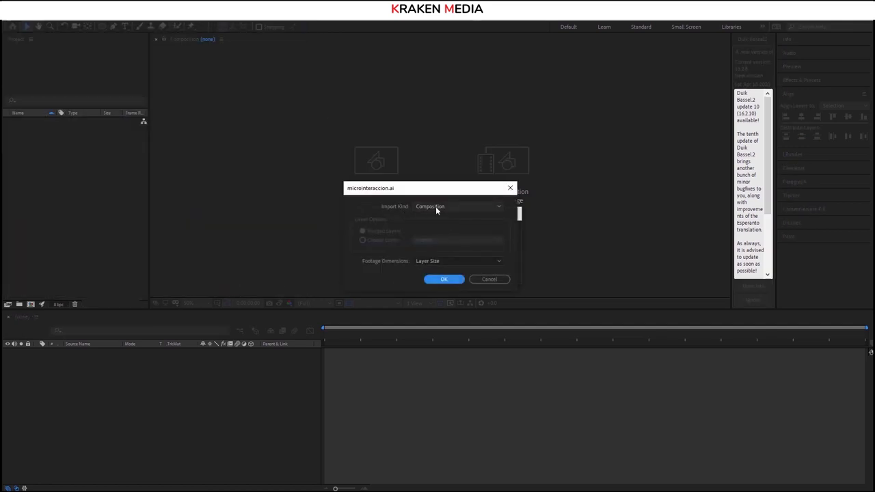
{"action": "left_click", "coordinate": [460, 280]}
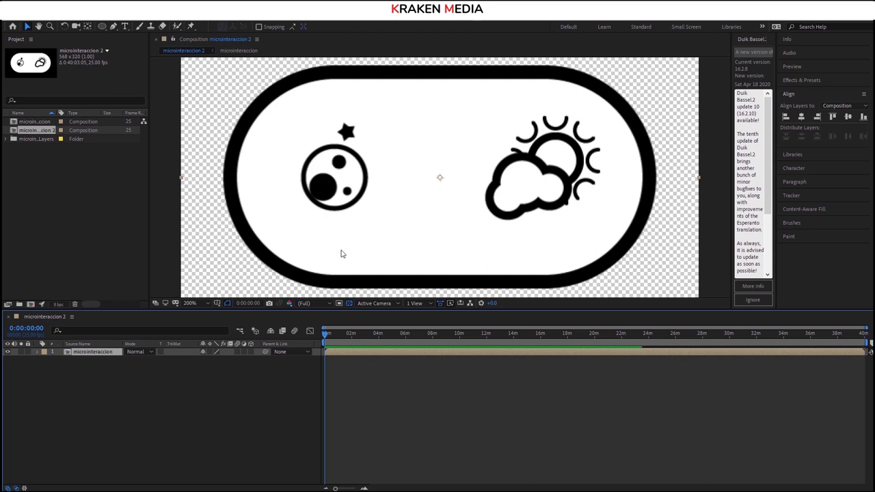
Open the inner microinteraccion composition and select the estrella, luna, nube and solnube layers.
{"action": "double_click", "coordinate": [66, 352]}
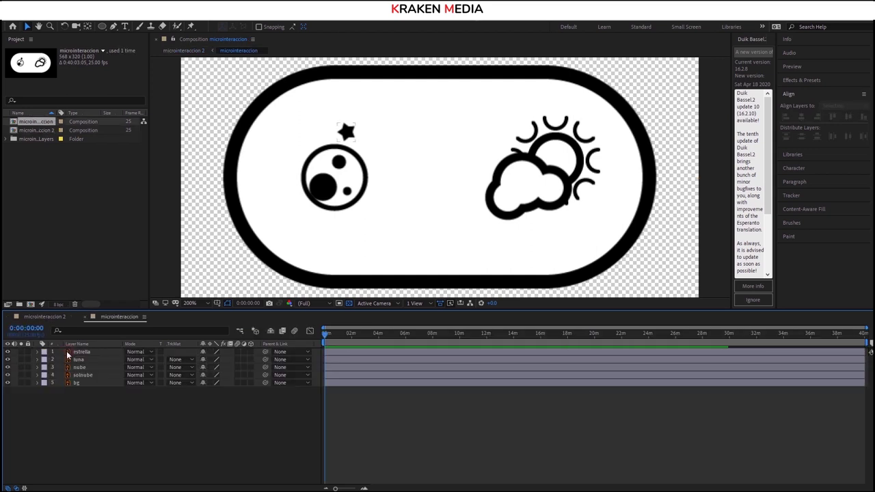
{"action": "left_click", "coordinate": [89, 352]}
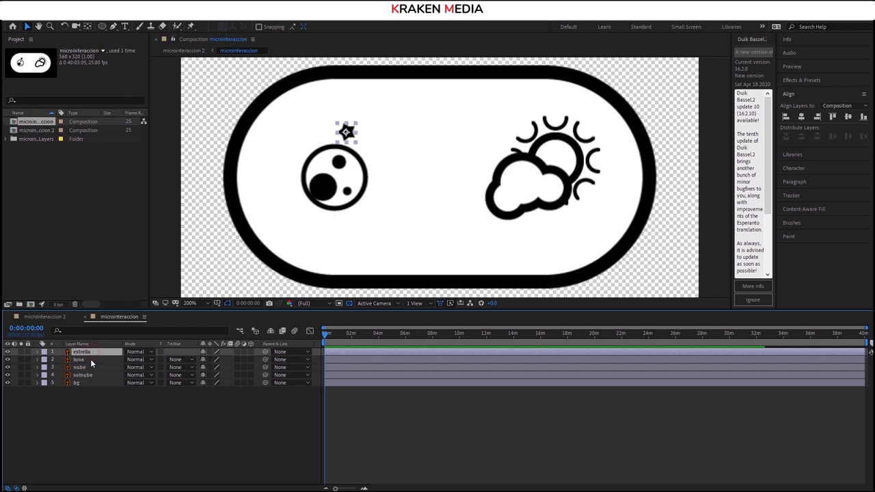
{"action": "left_click", "coordinate": [90, 359]}
{"action": "left_click", "coordinate": [92, 367]}
{"action": "left_click", "coordinate": [92, 374]}
{"action": "left_click", "coordinate": [104, 401]}
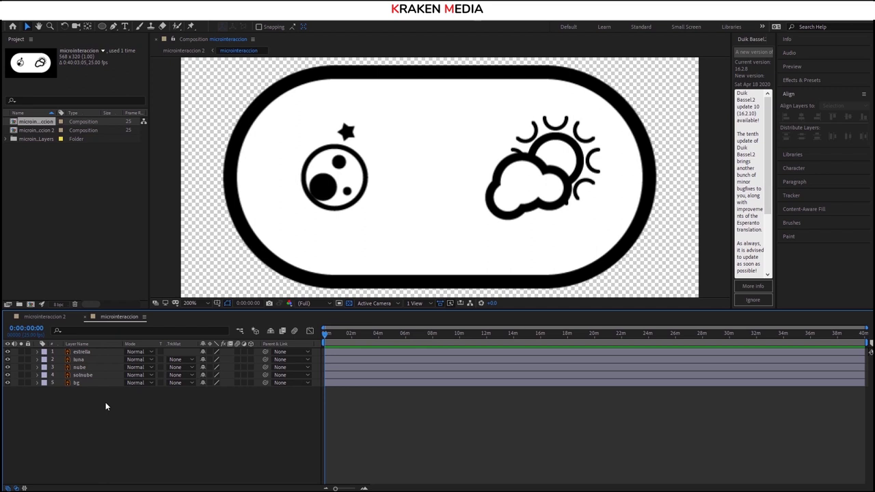
Hide the estrella, luna, nube and solnube layers, leaving only the bg pill visible.
{"action": "left_click", "coordinate": [89, 352]}
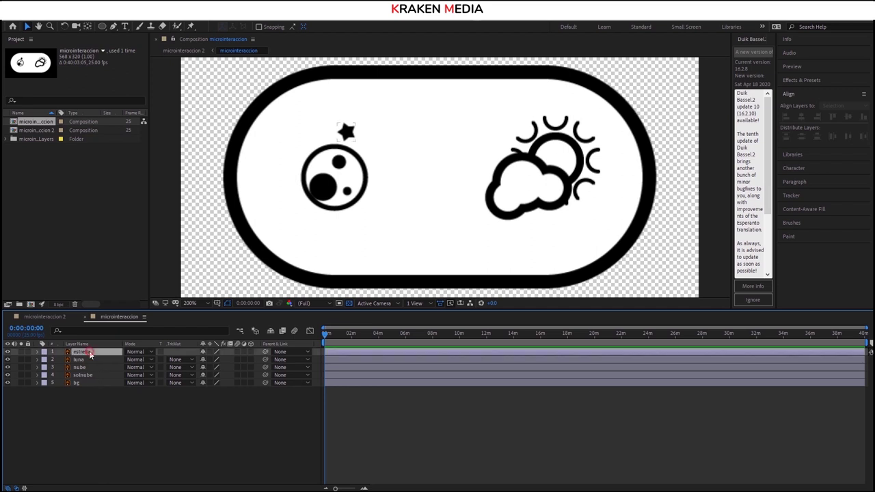
{"action": "left_click", "coordinate": [91, 359]}
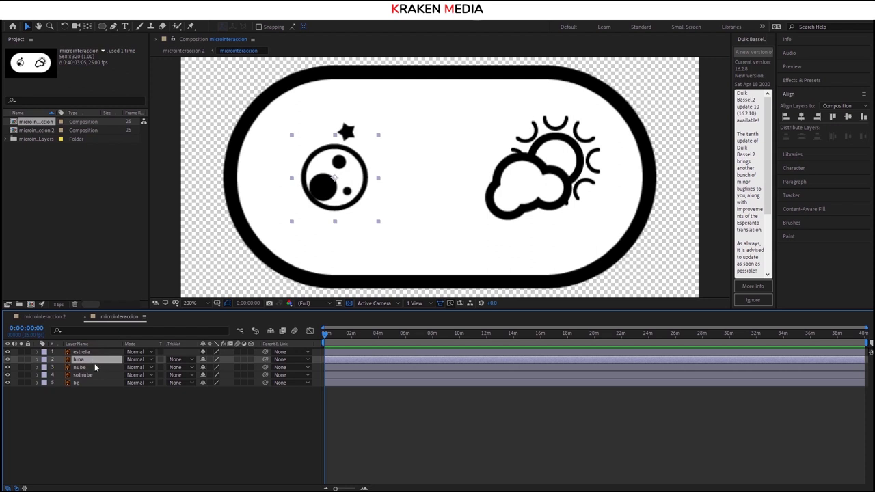
{"action": "left_click", "coordinate": [95, 376]}
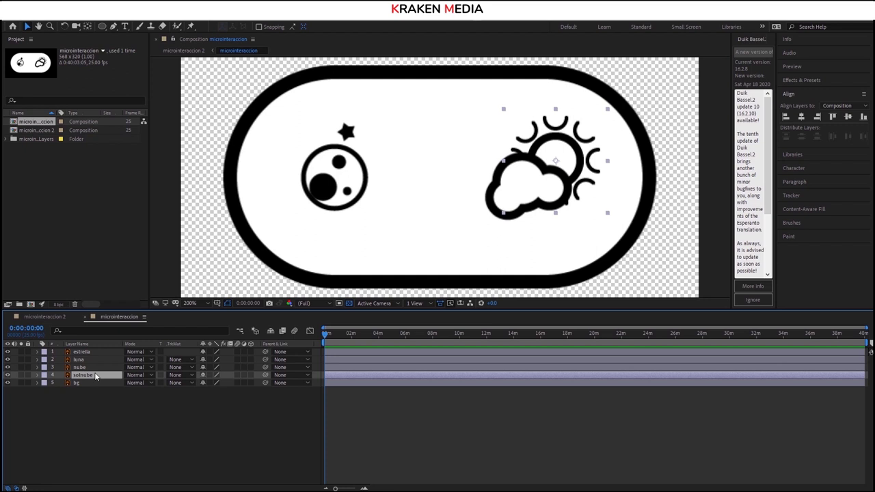
{"action": "left_click", "coordinate": [172, 402]}
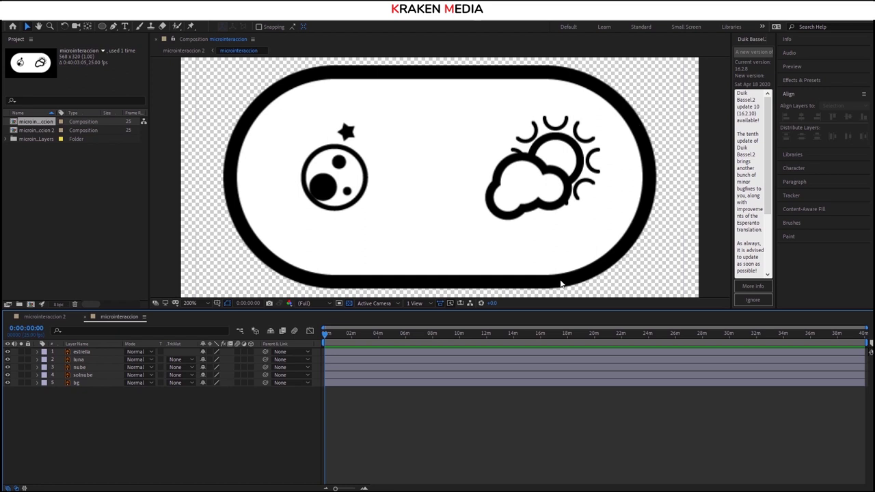
{"action": "left_click", "coordinate": [82, 375]}
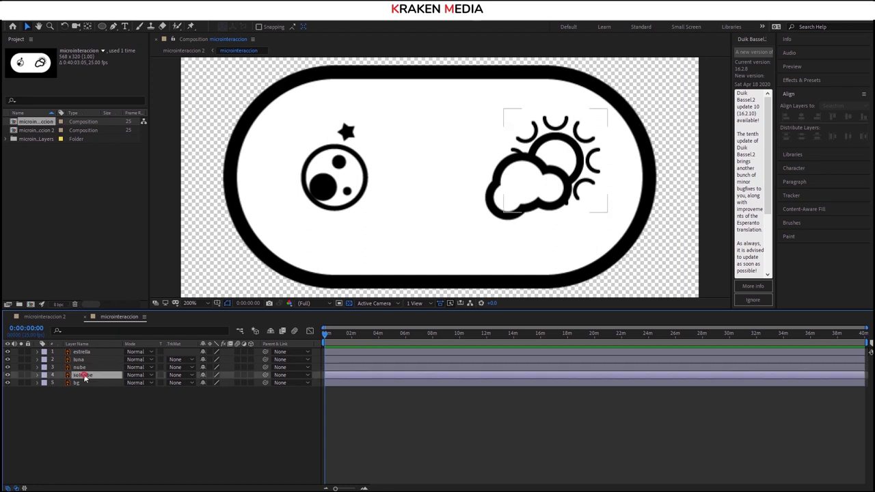
{"action": "left_click_drag", "start_coordinate": [8, 351], "coordinate": [8, 375]}
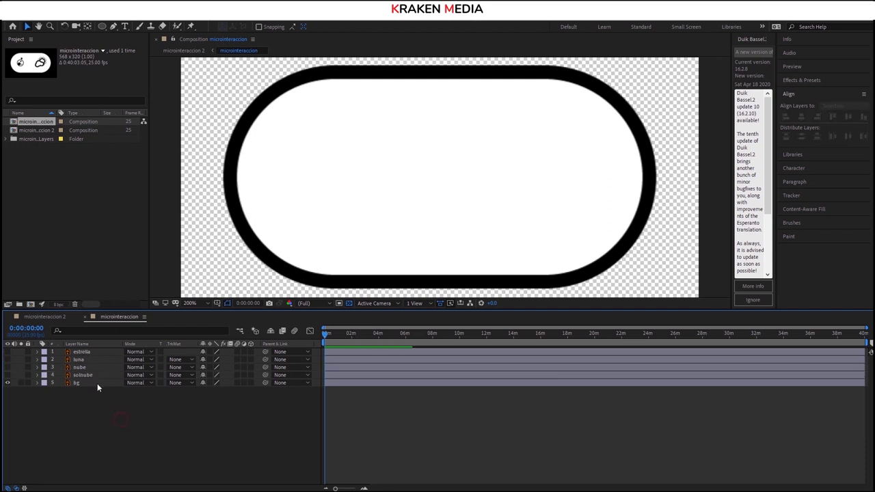
Draw a light-blue circle inside the pill with the Ellipse tool, creating Shape Layer 1.
{"action": "left_click", "coordinate": [93, 385]}
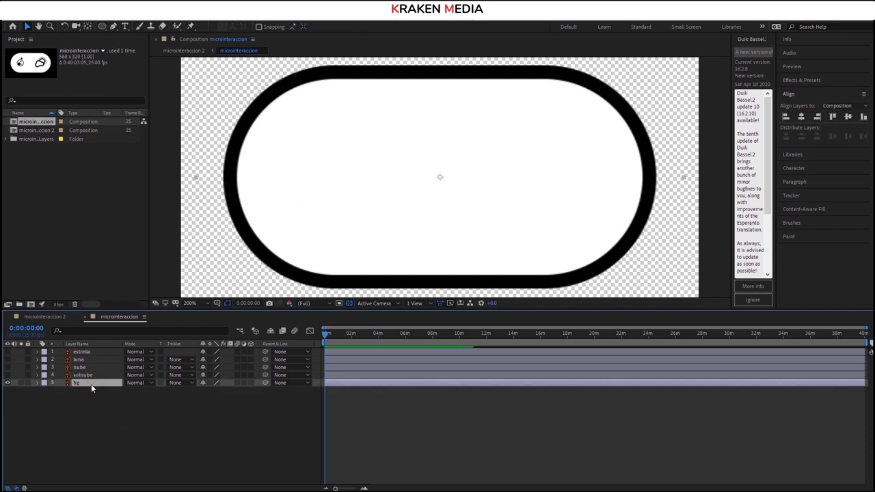
{"action": "left_click", "coordinate": [101, 26]}
{"action": "left_click", "coordinate": [88, 423]}
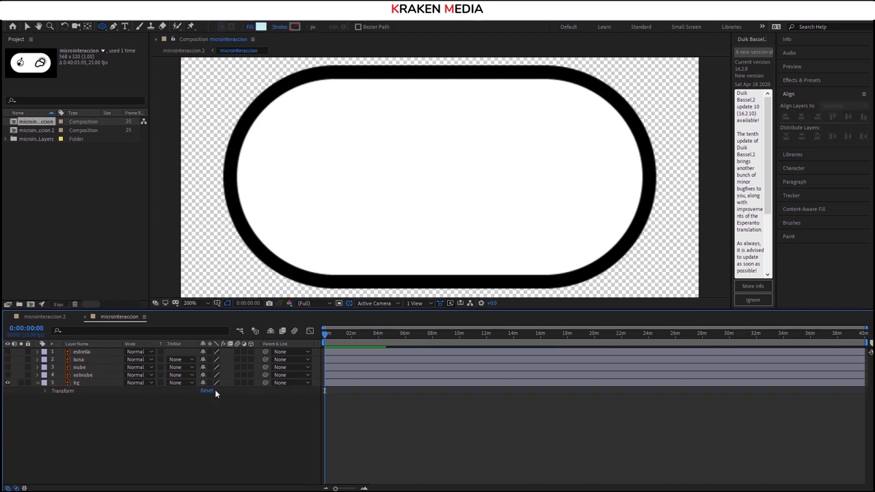
{"action": "left_click_drag", "start_coordinate": [430, 176], "coordinate": [513, 258]}
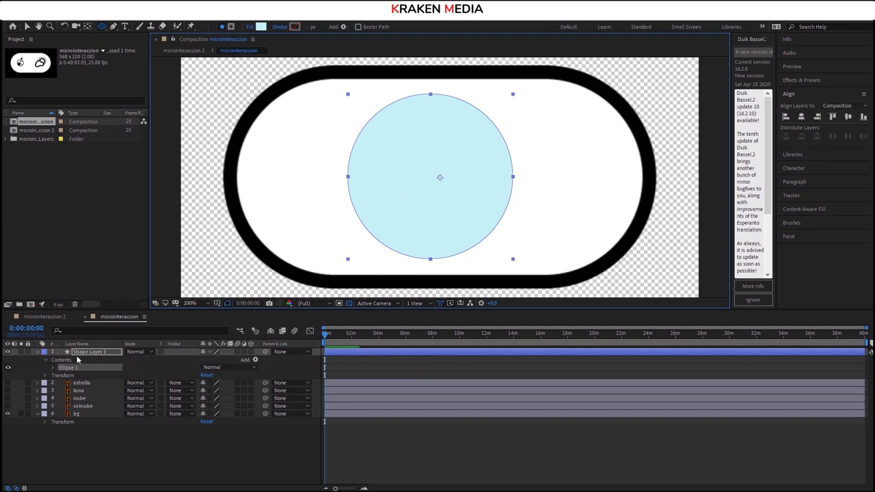
{"action": "left_click", "coordinate": [39, 352]}
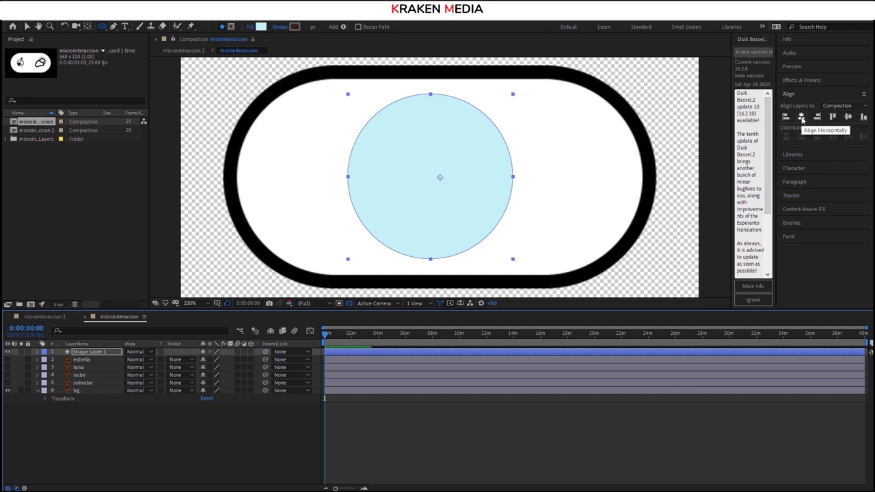
Align Shape Layer 1 horizontally to the composition's centre.
{"action": "left_click", "coordinate": [802, 119]}
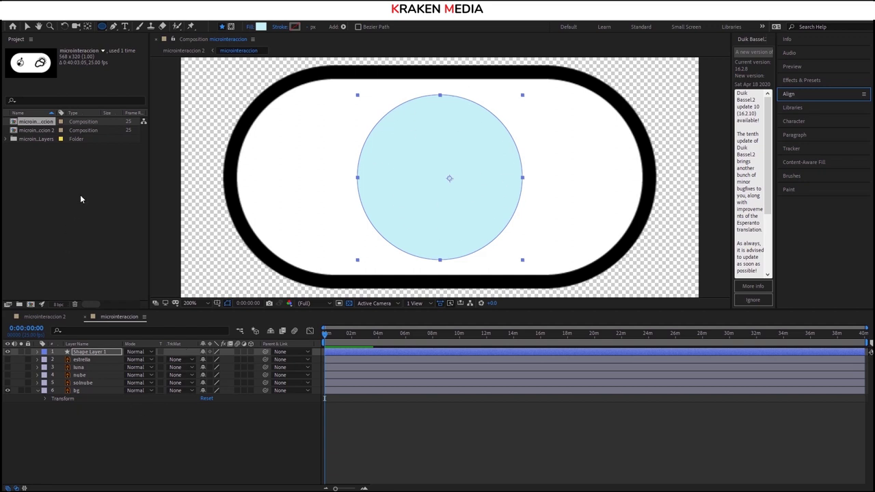
Reveal Shape Layer 1's Rotation, test-rotate the circle about 28°, then undo back to 0°.
{"action": "left_click", "coordinate": [27, 28]}
{"action": "key", "text": "r"}
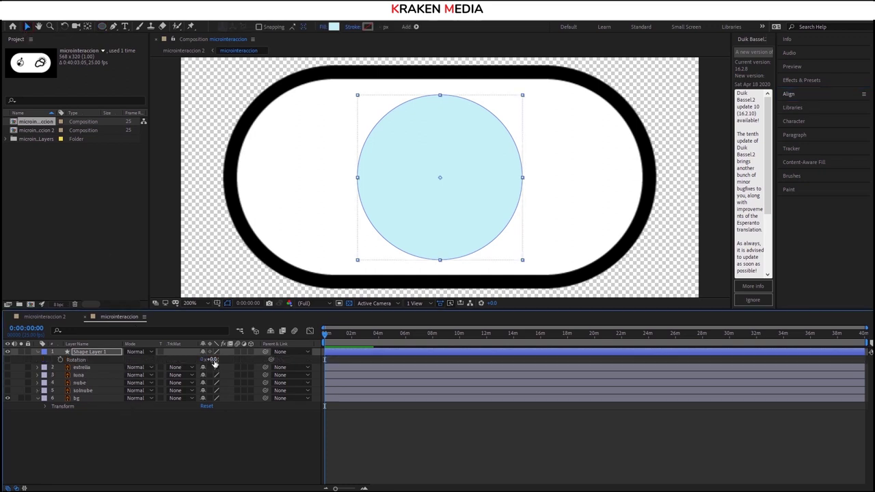
{"action": "mouse_move", "coordinate": [209, 359]}
{"action": "left_mouse_down"}
{"action": "mouse_move", "coordinate": [496, 404]}
{"action": "mouse_move", "coordinate": [501, 281]}
{"action": "left_mouse_up"}
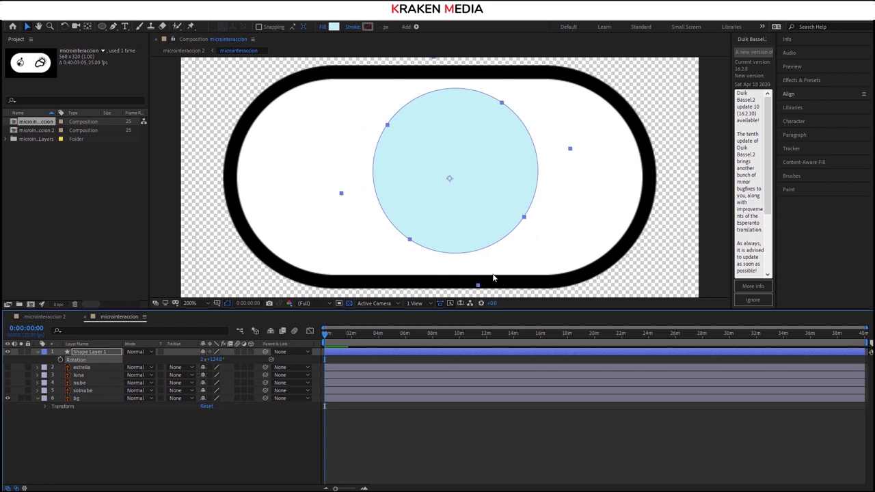
{"action": "key", "text": "ctrl+z"}
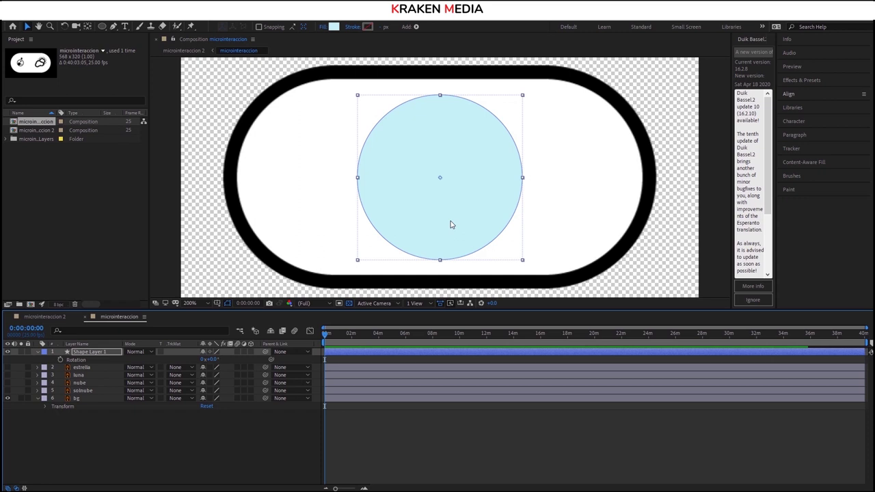
Expand and collapse the alignment options, then deselect and reselect the circle.
{"action": "left_click", "coordinate": [821, 94]}
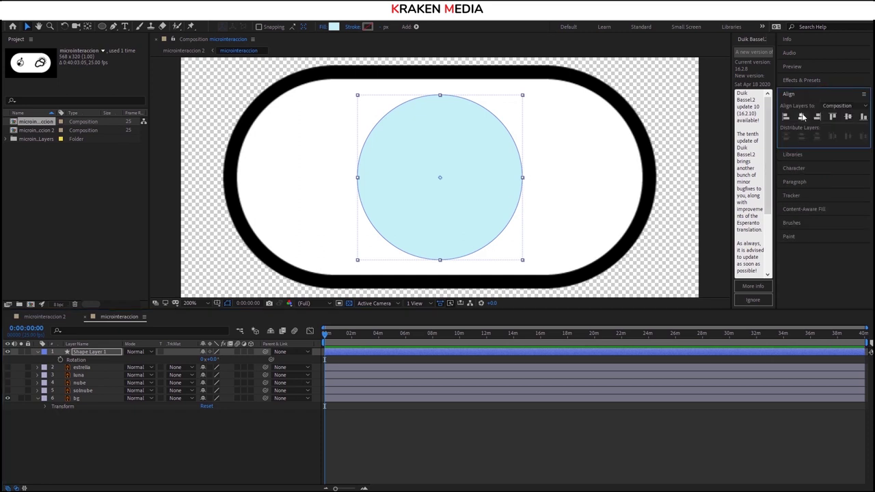
{"action": "left_click", "coordinate": [826, 96]}
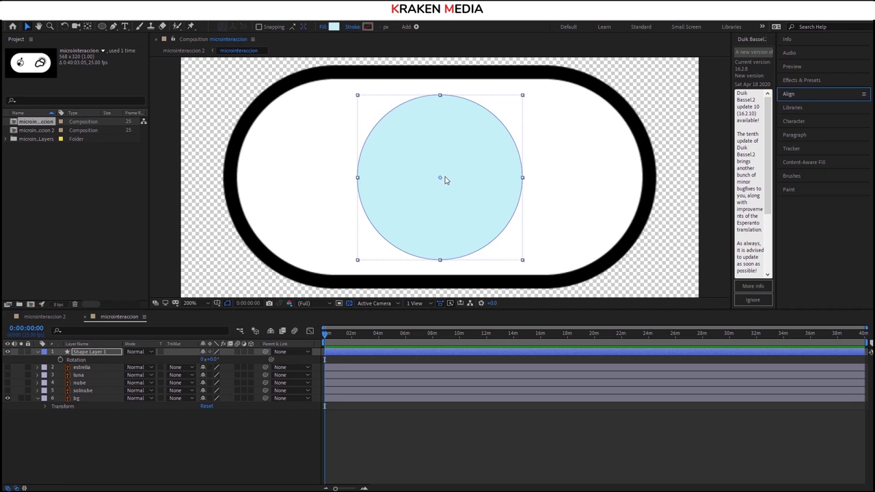
{"action": "left_click", "coordinate": [263, 426]}
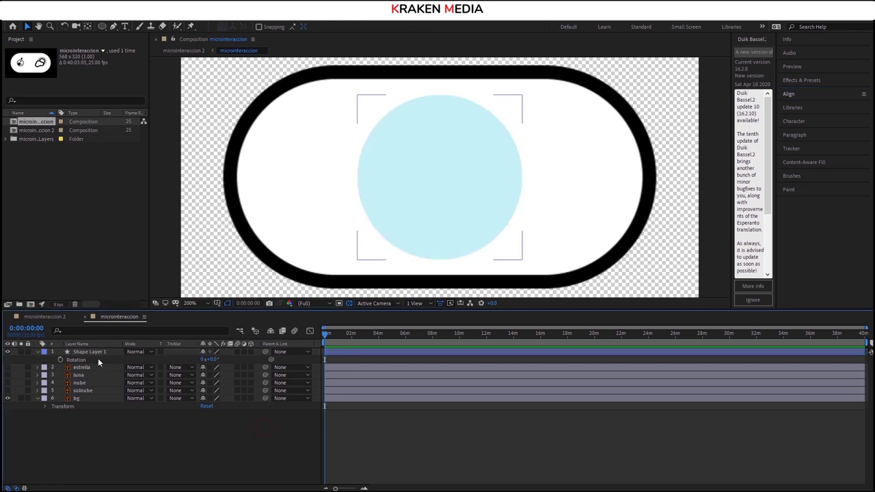
{"action": "left_click", "coordinate": [400, 235]}
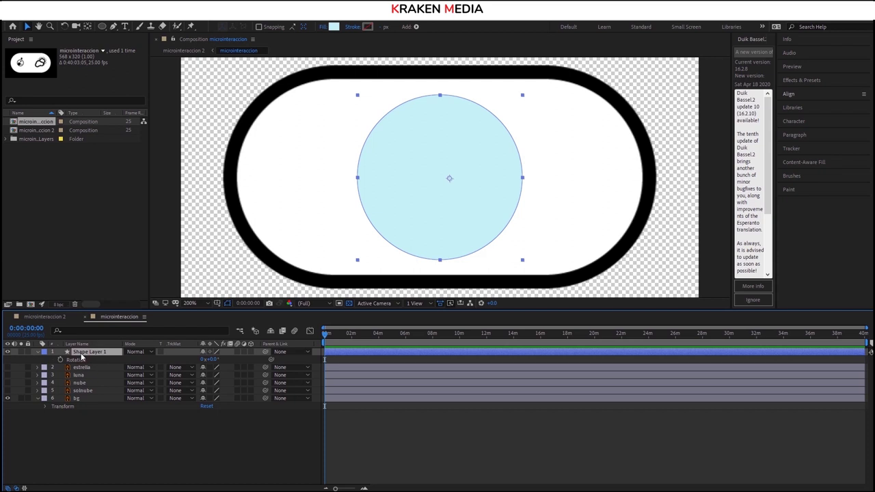
Expand Shape Layer 1 > Contents > Ellipse 1 and enable Stroke 1 for a 20.98 px white ring.
{"action": "left_click", "coordinate": [38, 352]}
{"action": "left_click", "coordinate": [38, 352]}
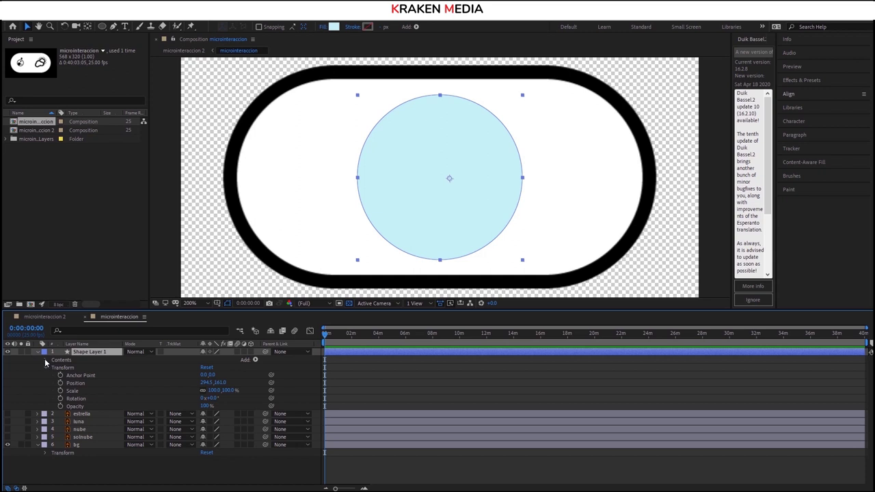
{"action": "left_click", "coordinate": [45, 360]}
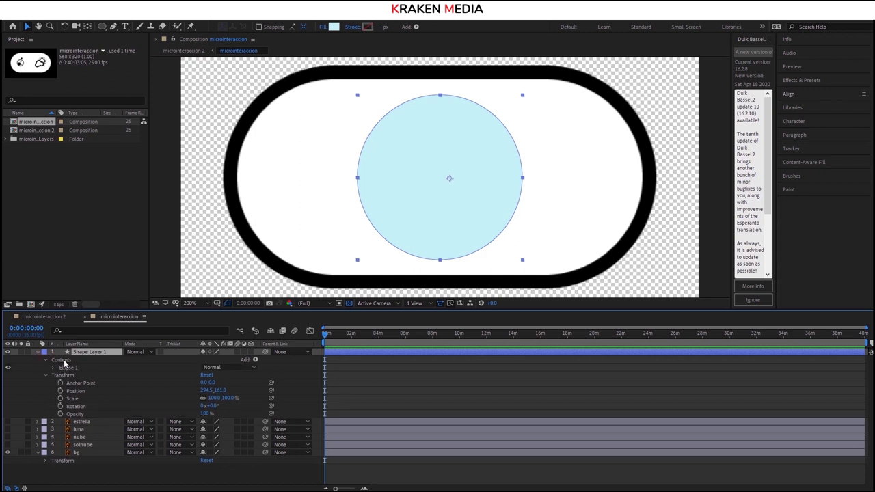
{"action": "left_click", "coordinate": [72, 368]}
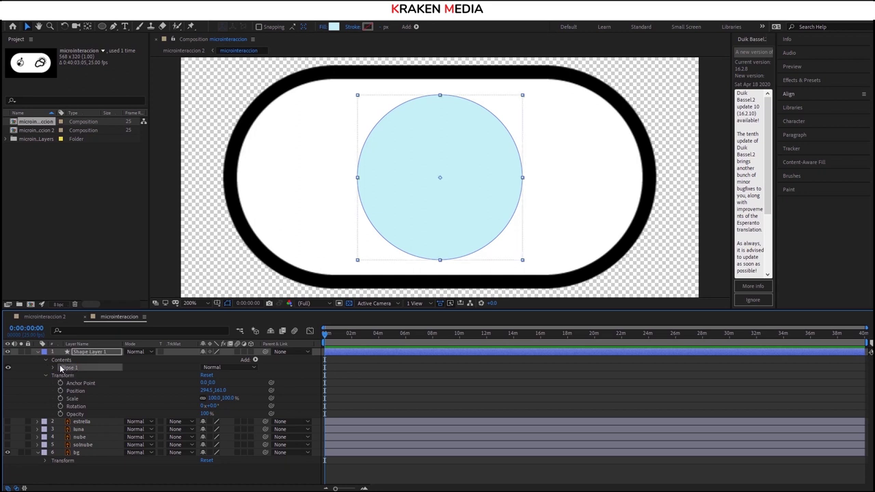
{"action": "left_click", "coordinate": [53, 367]}
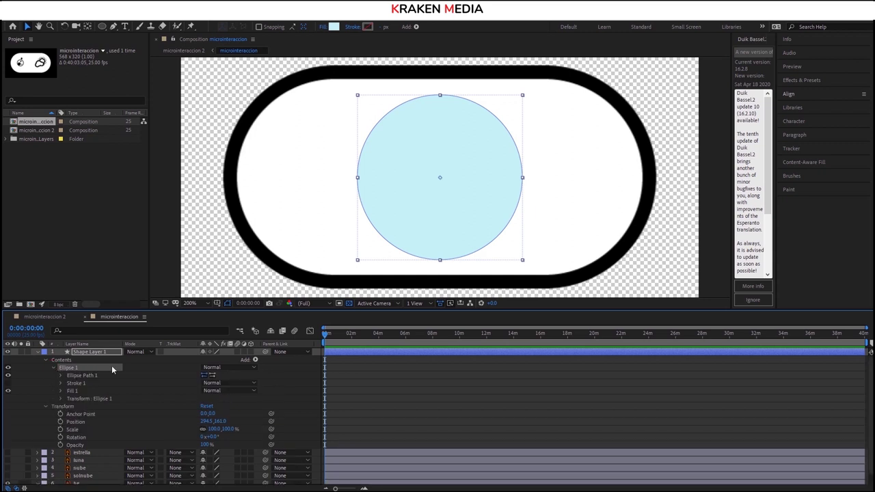
{"action": "left_click", "coordinate": [100, 376]}
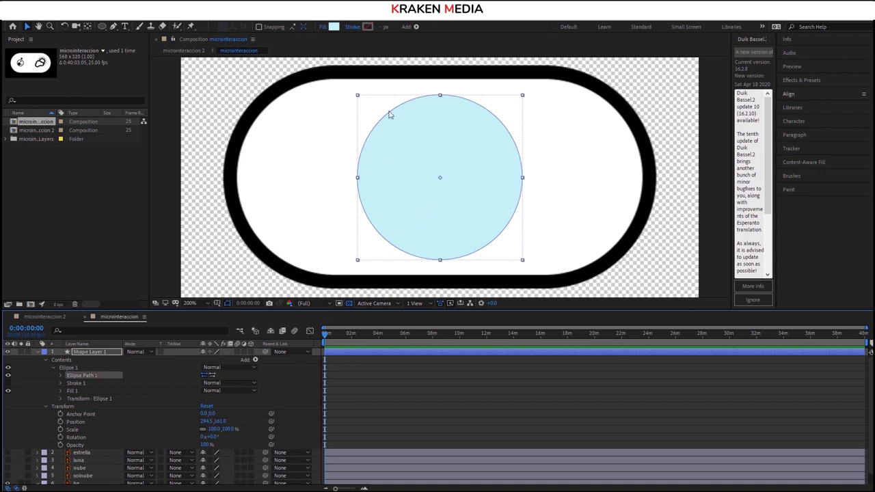
{"action": "left_click", "coordinate": [89, 388]}
{"action": "left_click", "coordinate": [78, 393]}
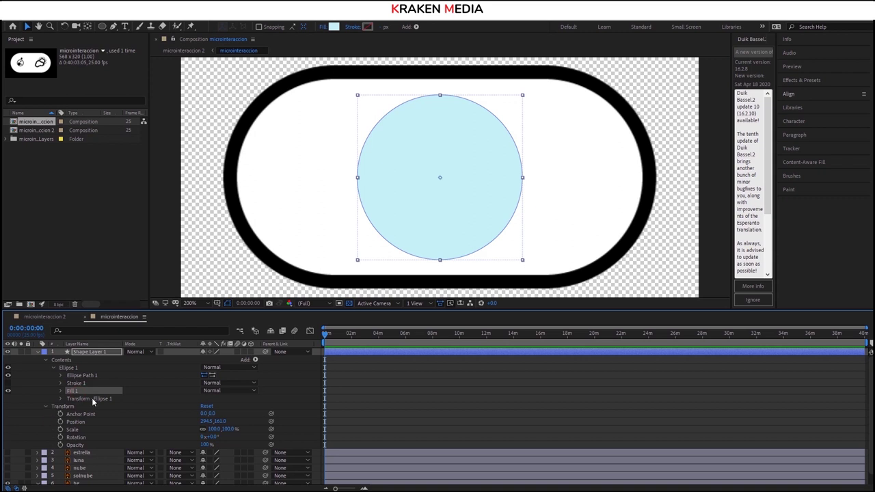
{"action": "left_click", "coordinate": [91, 398]}
{"action": "left_click", "coordinate": [78, 385]}
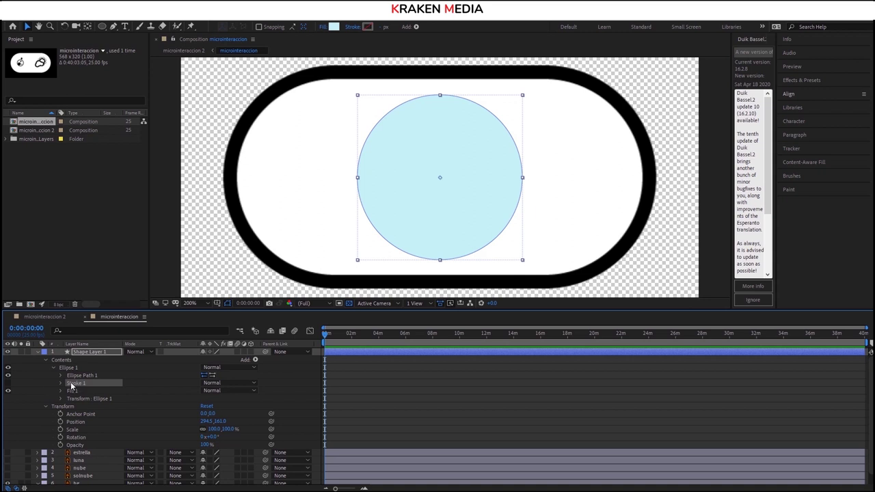
{"action": "left_click", "coordinate": [8, 385]}
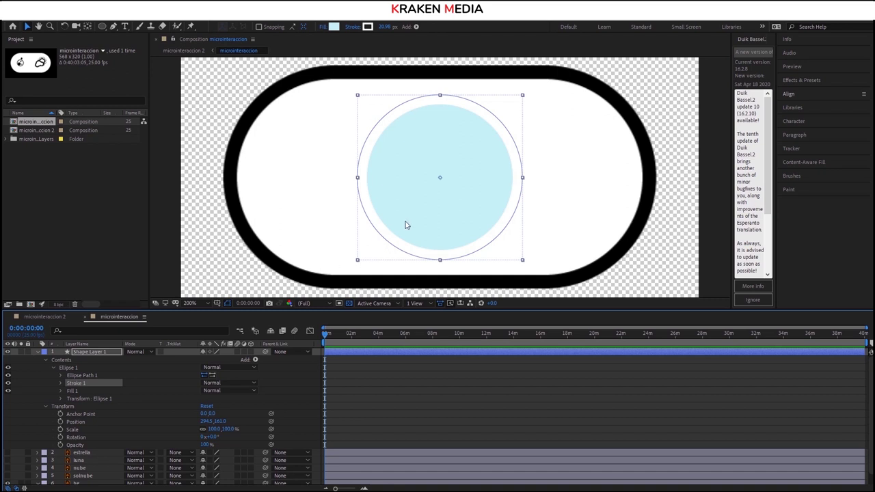
Set the Stroke 1 colour of Ellipse 1 to pure black.
{"action": "left_click", "coordinate": [61, 383]}
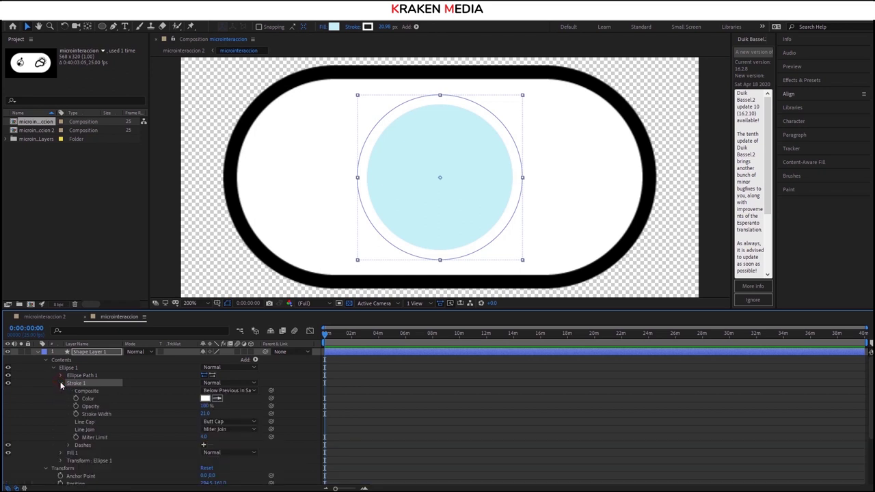
{"action": "left_click", "coordinate": [205, 400]}
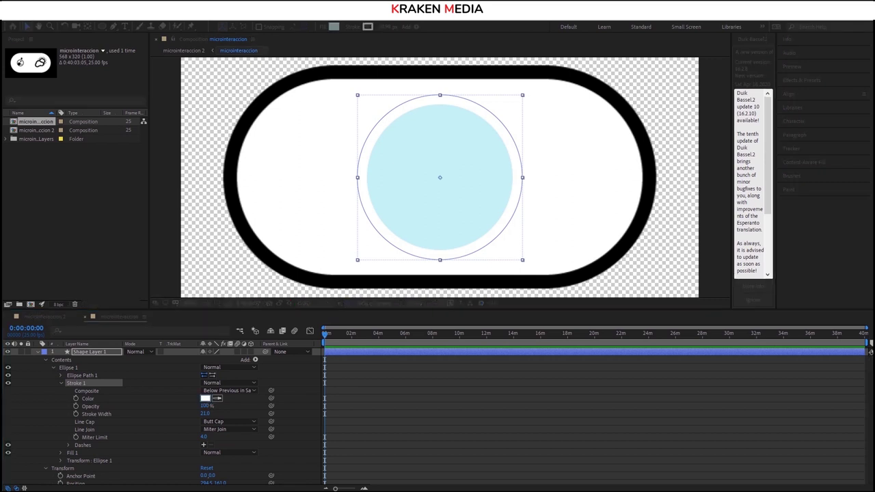
{"action": "left_click_drag", "start_coordinate": [384, 115], "coordinate": [233, 123]}
{"action": "left_click_drag", "start_coordinate": [117, 214], "coordinate": [59, 257]}
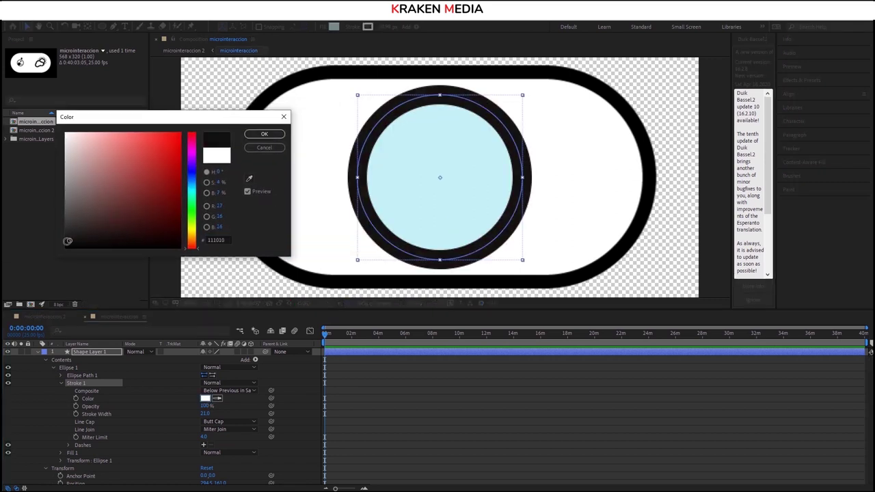
{"action": "left_click", "coordinate": [265, 134]}
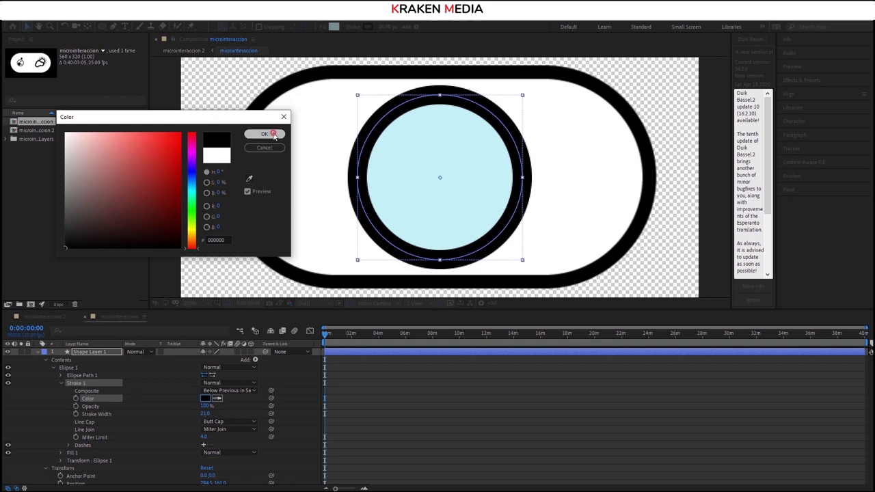
{"action": "left_click", "coordinate": [62, 382]}
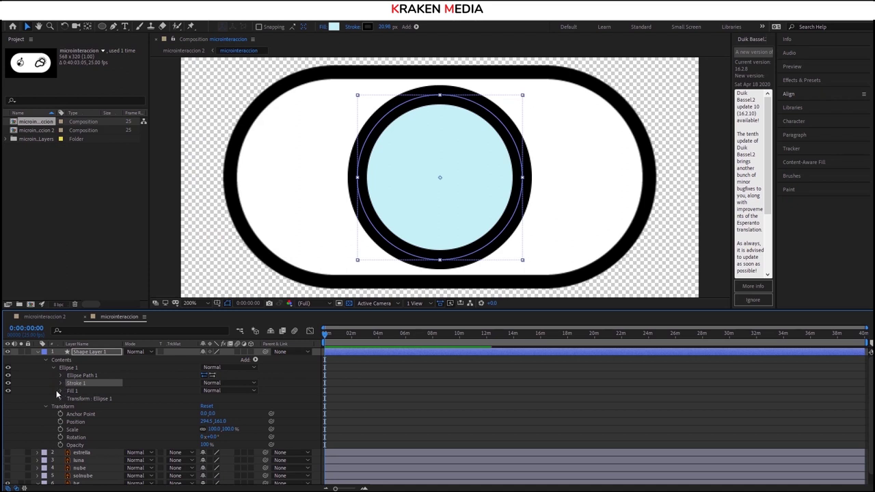
Hide the light-blue fill, keep the stroke at 13.98 px, and collapse Ellipse 1 and Contents.
{"action": "left_click", "coordinate": [9, 391]}
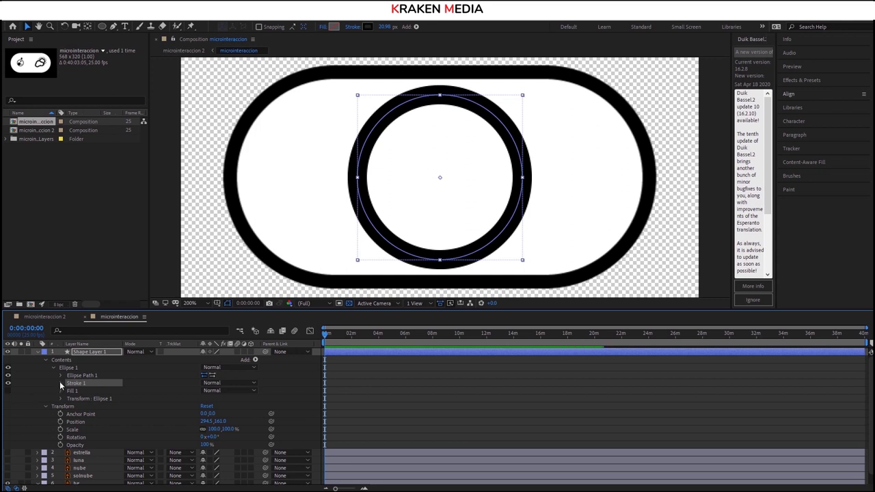
{"action": "key", "text": "ctrl+z"}
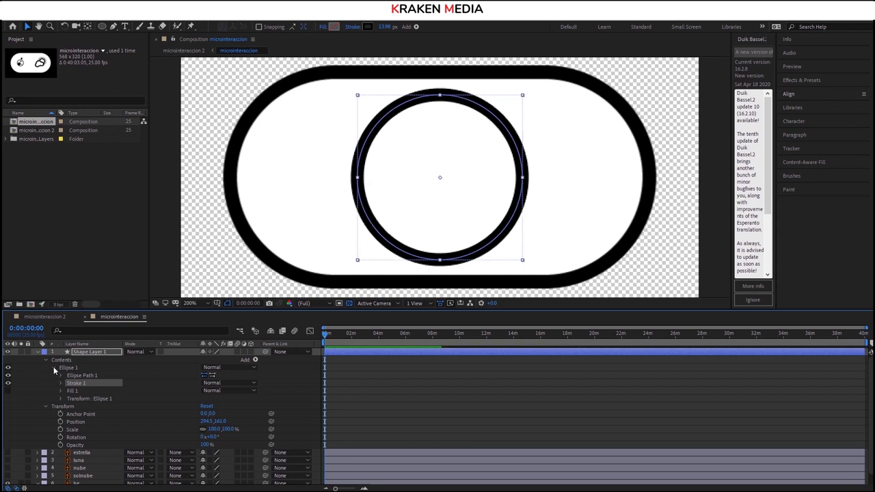
{"action": "left_click", "coordinate": [53, 367]}
{"action": "left_click", "coordinate": [45, 361]}
Drag the ring to the pill's right end (Position 294.5, 161.0) and show only Position.
{"action": "left_click", "coordinate": [47, 368]}
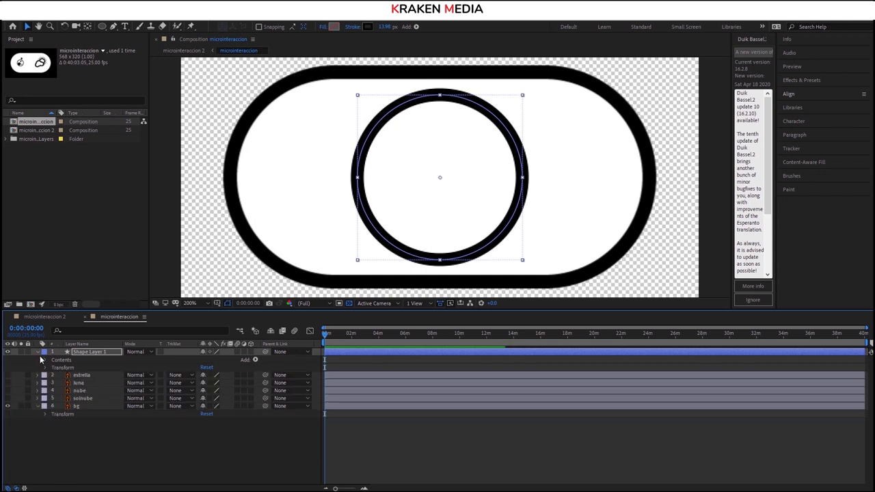
{"action": "left_click", "coordinate": [38, 352]}
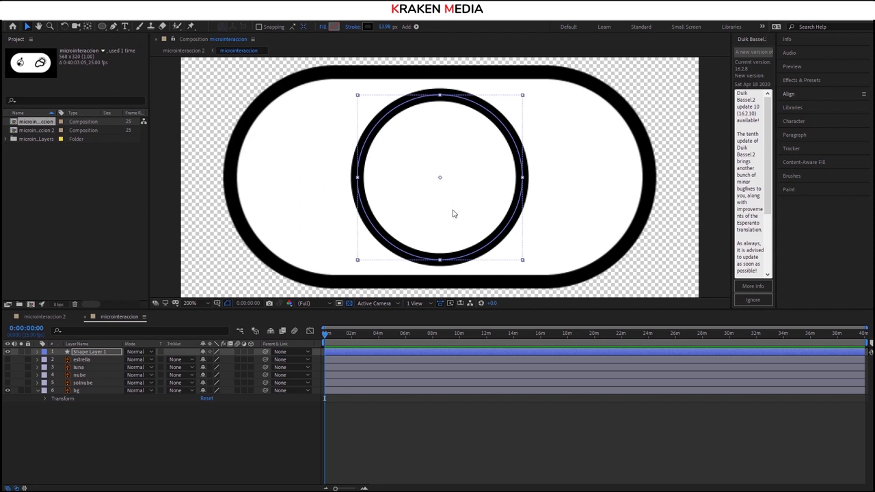
{"action": "mouse_move", "coordinate": [459, 218]}
{"action": "left_mouse_down"}
{"action": "mouse_move", "coordinate": [533, 214]}
{"action": "mouse_move", "coordinate": [564, 224]}
{"action": "left_mouse_up"}
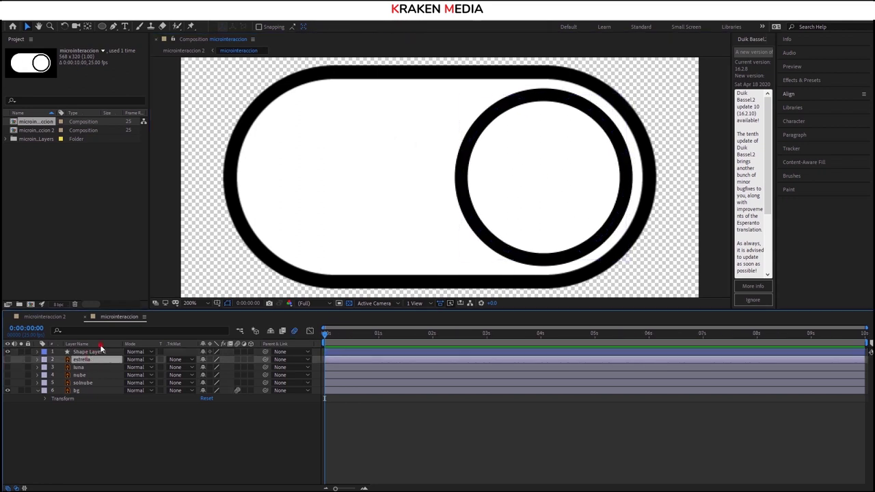
{"action": "left_click", "coordinate": [89, 344]}
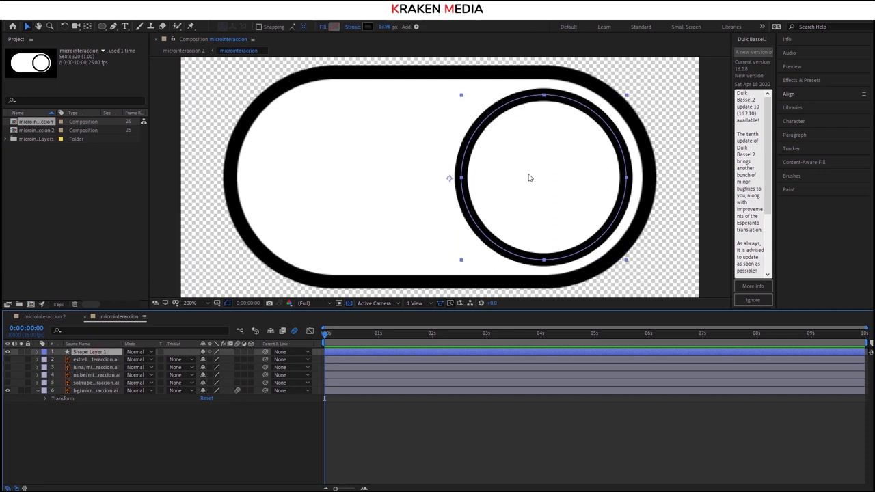
{"action": "key", "text": "p"}
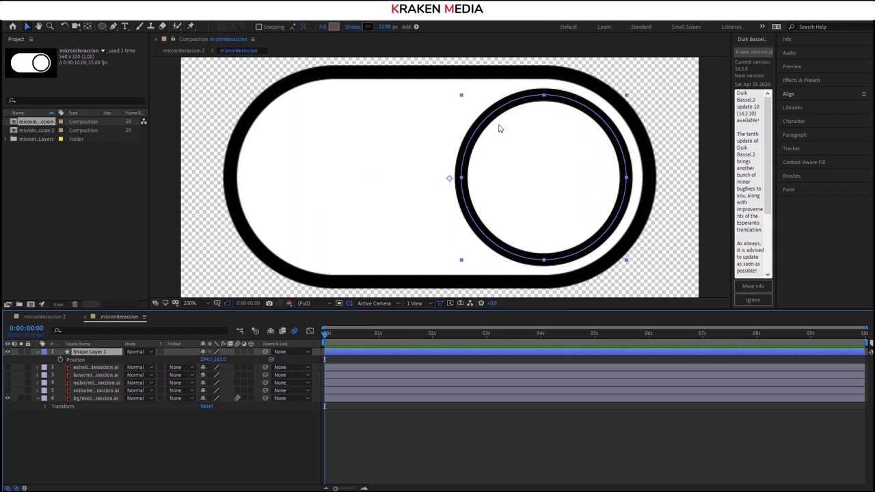
Key the knob's Position at frame 0 and at 0:00:00:14, both holding 294.5, 161.0.
{"action": "left_click", "coordinate": [82, 361]}
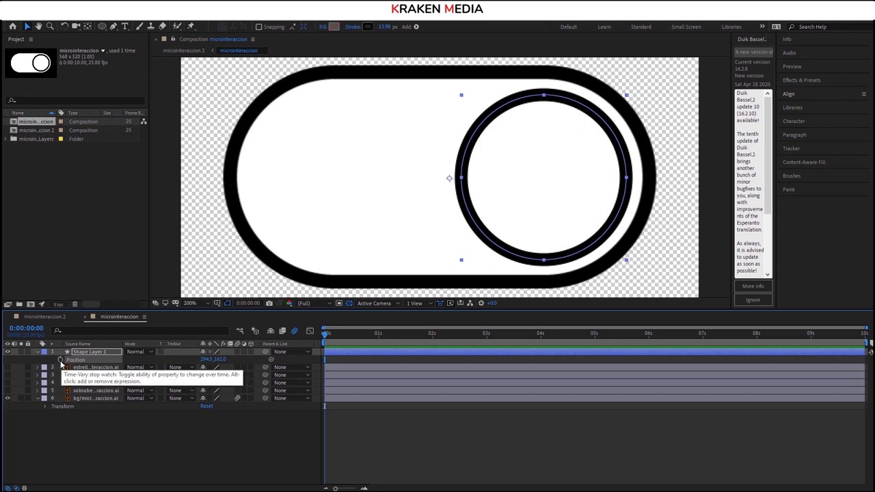
{"action": "left_click", "coordinate": [60, 360]}
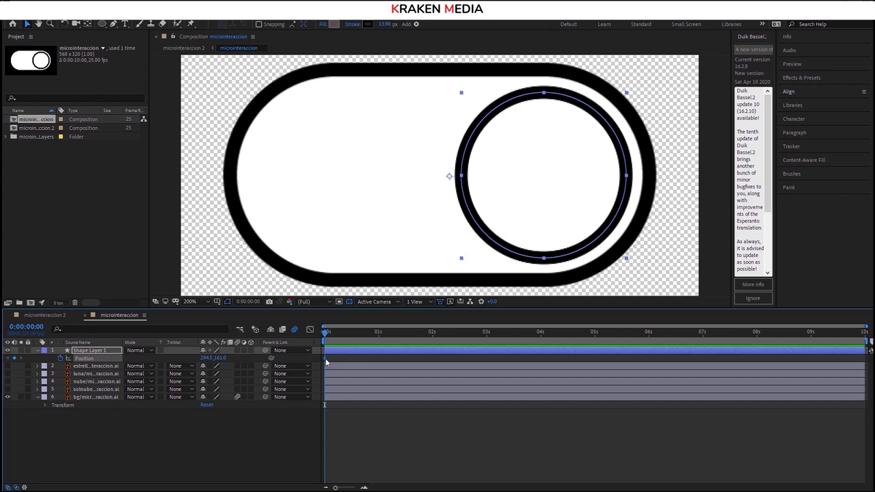
{"action": "left_click_drag", "start_coordinate": [325, 332], "coordinate": [363, 332]}
{"action": "left_click_drag", "start_coordinate": [342, 340], "coordinate": [325, 333]}
{"action": "left_click_drag", "start_coordinate": [329, 333], "coordinate": [354, 337]}
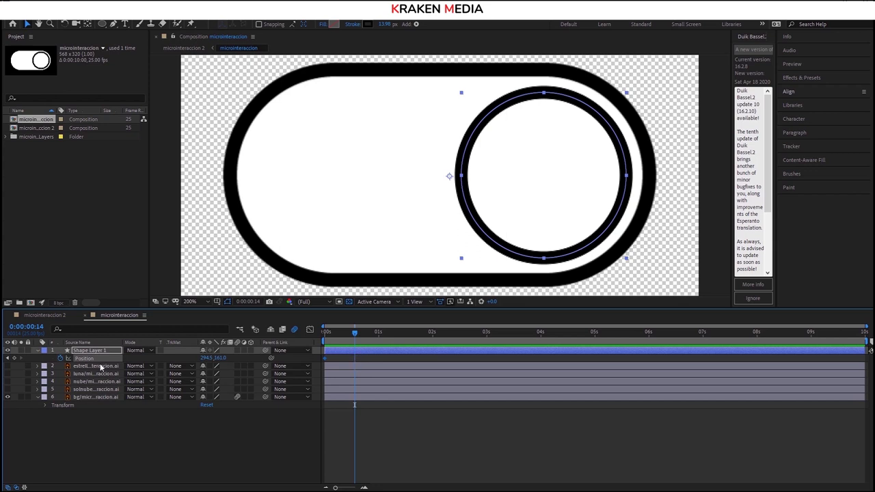
{"action": "left_click", "coordinate": [14, 358]}
Add a Position keyframe at 0:00:01:20 with the knob dragged to the toggle's left end.
{"action": "left_click_drag", "start_coordinate": [354, 333], "coordinate": [410, 334]}
{"action": "left_click", "coordinate": [14, 359]}
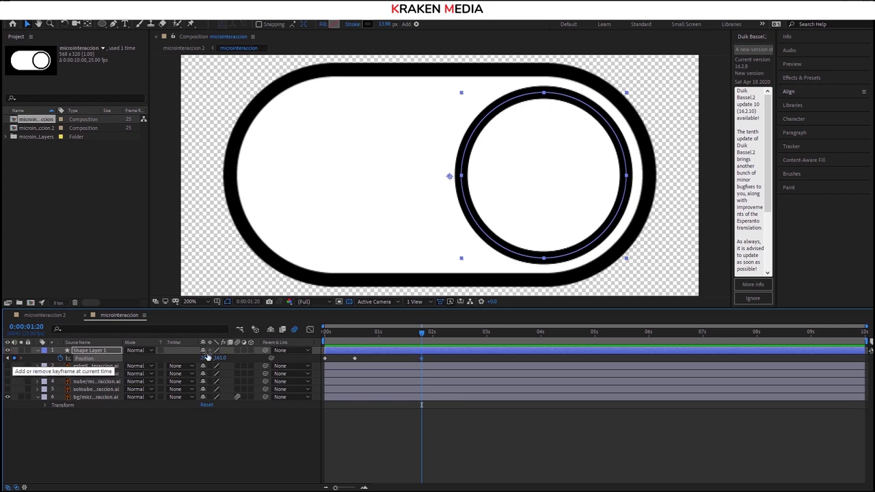
{"action": "left_click_drag", "start_coordinate": [212, 358], "coordinate": [108, 363]}
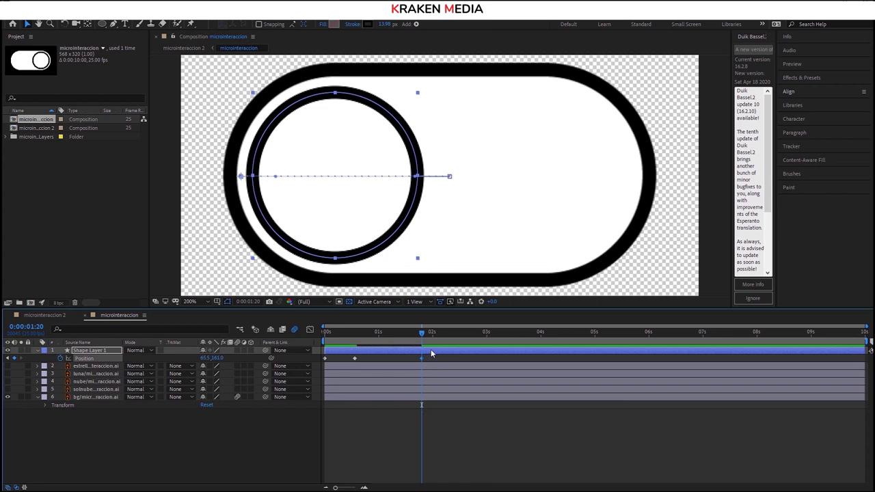
{"action": "left_click_drag", "start_coordinate": [420, 336], "coordinate": [350, 348]}
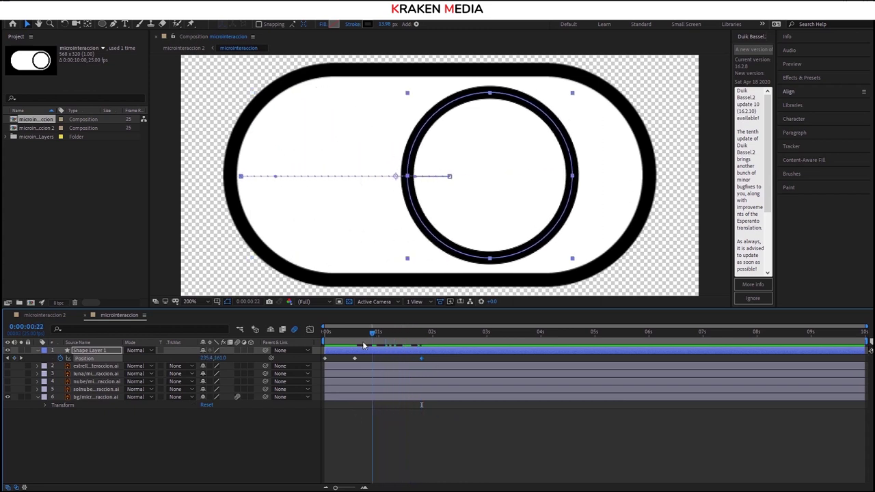
{"action": "left_click_drag", "start_coordinate": [349, 348], "coordinate": [456, 349]}
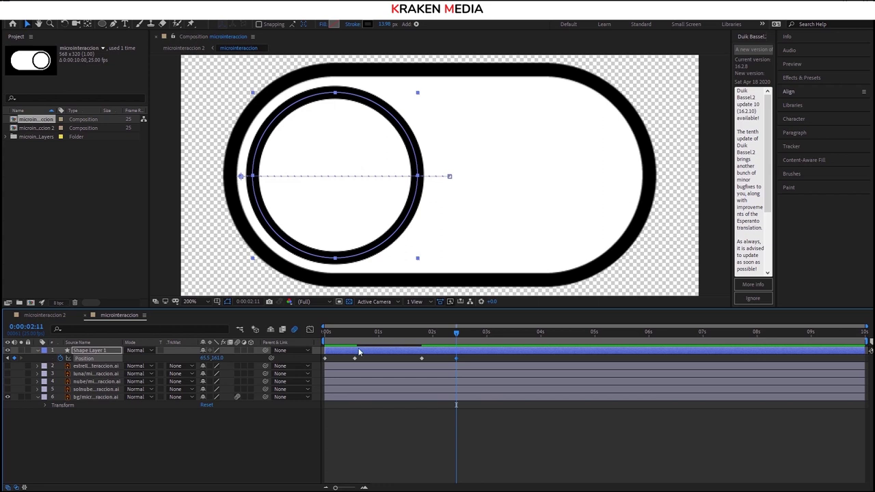
Scrub through the right-to-left slide to check it, then reselect the knob's Position property.
{"action": "mouse_move", "coordinate": [349, 333]}
{"action": "left_mouse_down"}
{"action": "mouse_move", "coordinate": [322, 335]}
{"action": "mouse_move", "coordinate": [352, 337]}
{"action": "mouse_move", "coordinate": [326, 343]}
{"action": "mouse_move", "coordinate": [421, 341]}
{"action": "left_mouse_up"}
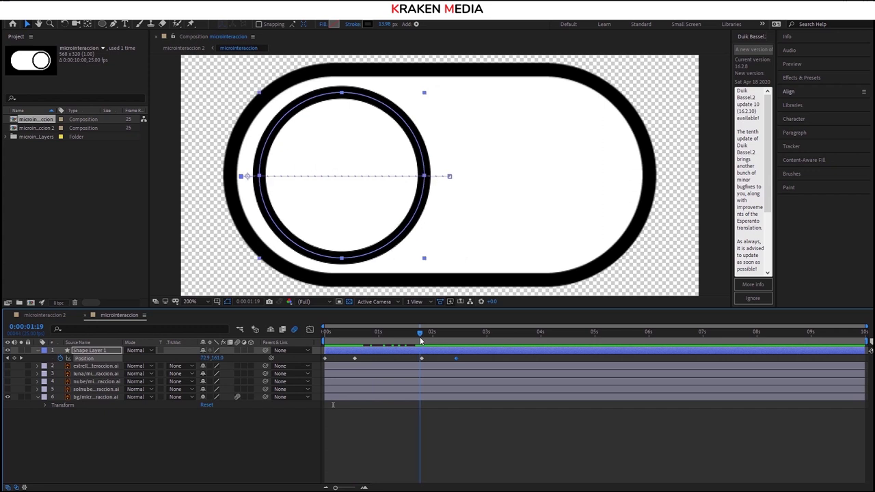
{"action": "left_click_drag", "start_coordinate": [421, 341], "coordinate": [457, 341]}
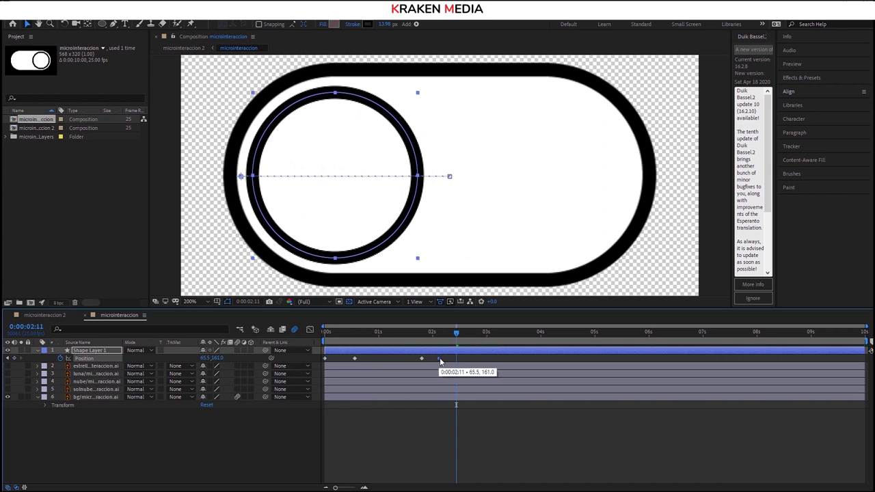
{"action": "left_click", "coordinate": [461, 359]}
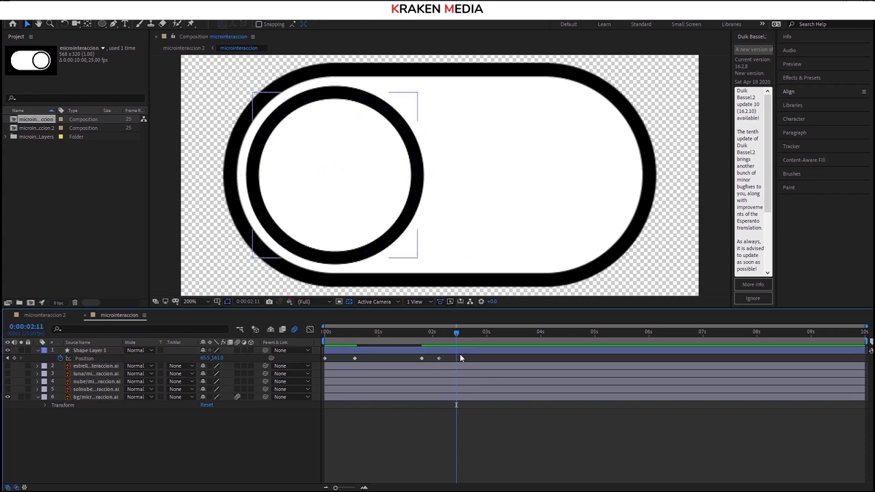
{"action": "left_click", "coordinate": [457, 351]}
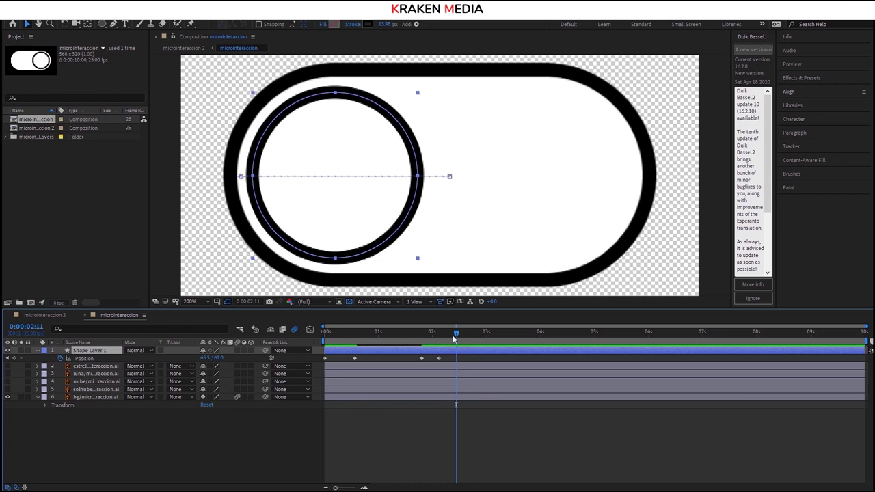
{"action": "left_click_drag", "start_coordinate": [455, 335], "coordinate": [325, 340]}
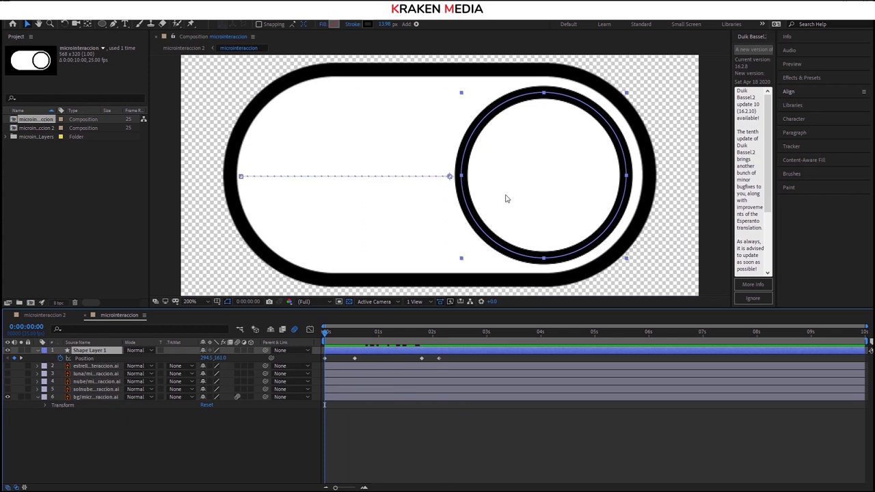
{"action": "left_click_drag", "start_coordinate": [342, 334], "coordinate": [416, 334]}
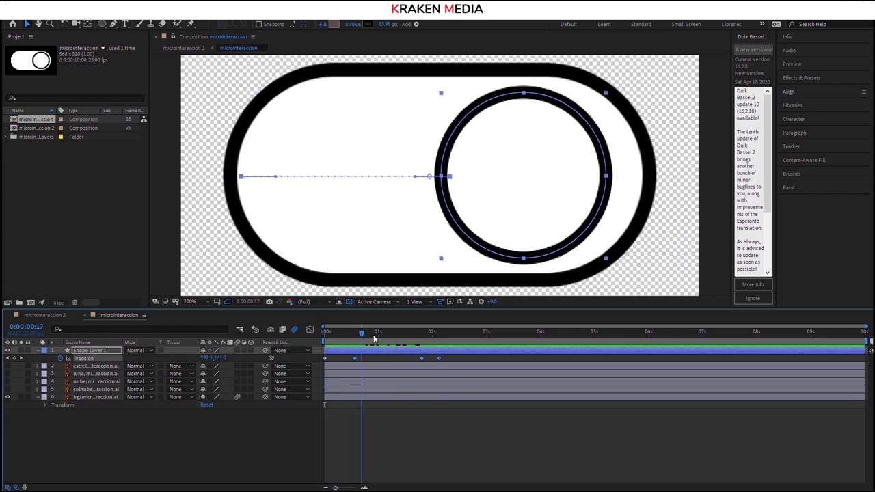
{"action": "mouse_move", "coordinate": [416, 330]}
{"action": "left_mouse_down"}
{"action": "mouse_move", "coordinate": [362, 333]}
{"action": "mouse_move", "coordinate": [531, 348]}
{"action": "left_mouse_up"}
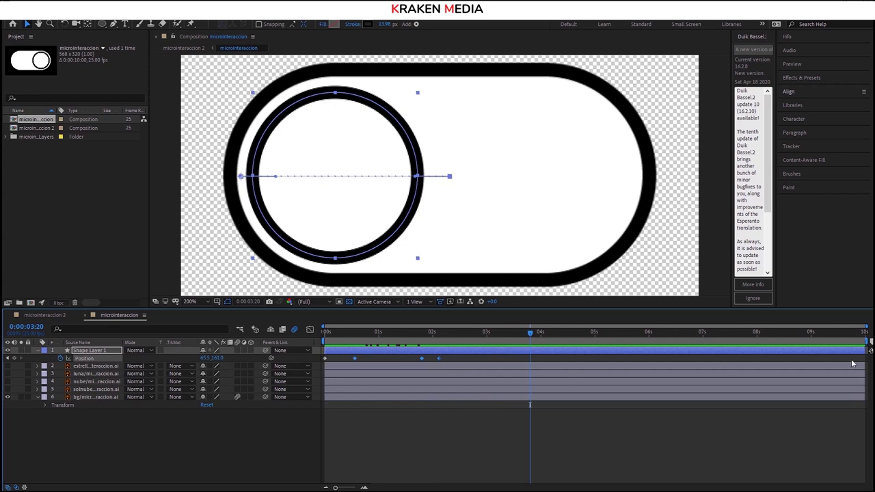
{"action": "left_click_drag", "start_coordinate": [495, 335], "coordinate": [447, 335]}
{"action": "left_click", "coordinate": [471, 363]}
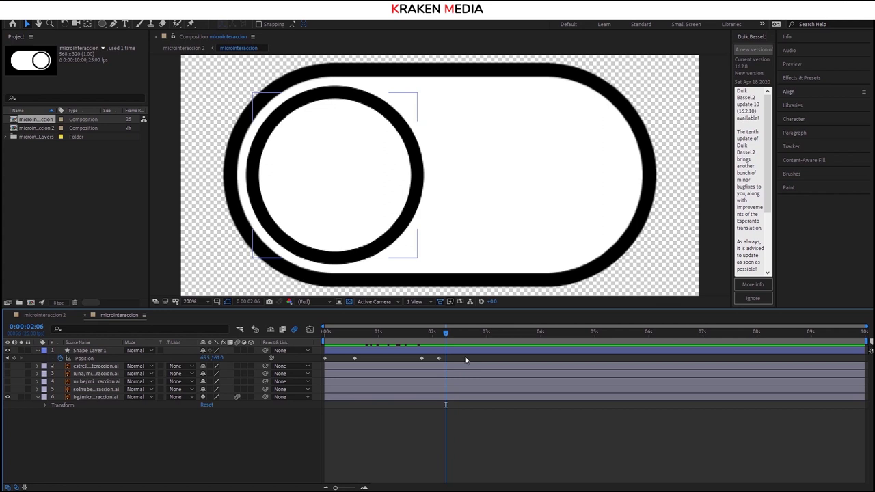
{"action": "left_click", "coordinate": [99, 359]}
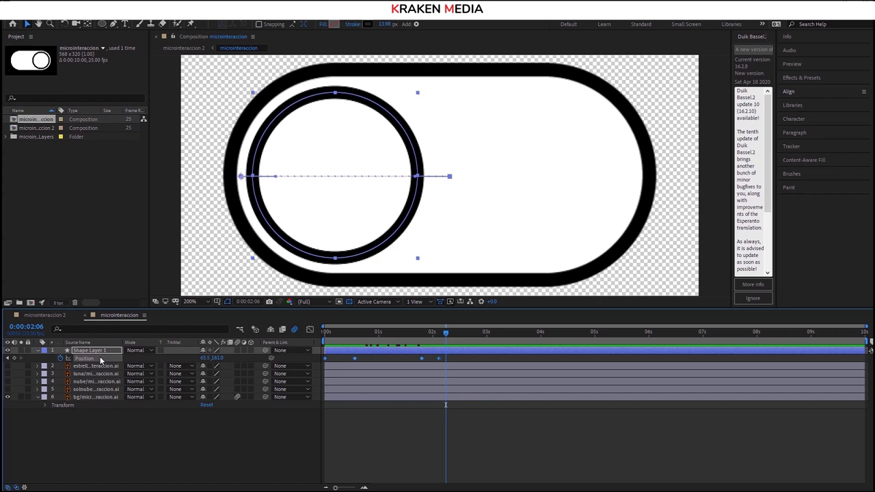
Give Shape Layer 1's Position a loopOut() expression and scrub to test the repeating slide.
{"action": "left_click", "coordinate": [60, 360], "text": "alt"}
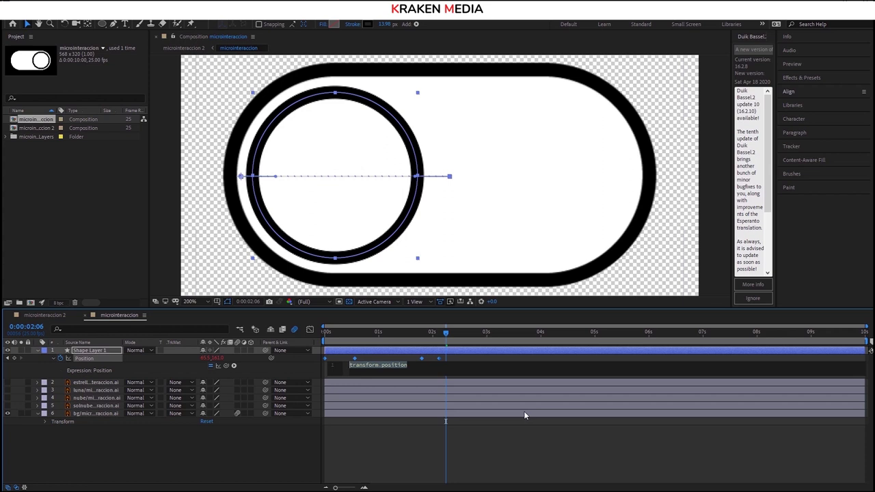
{"action": "type", "text": "loop"}
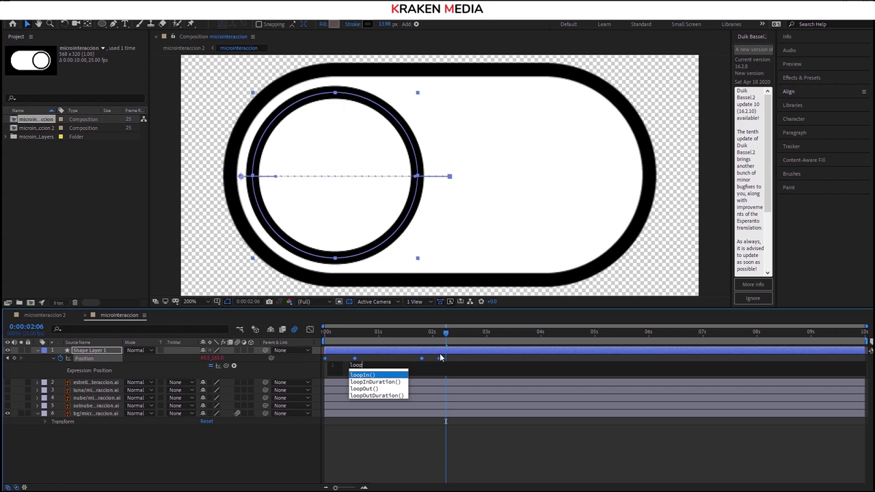
{"action": "key", "text": "Down"}
{"action": "key", "text": "Down"}
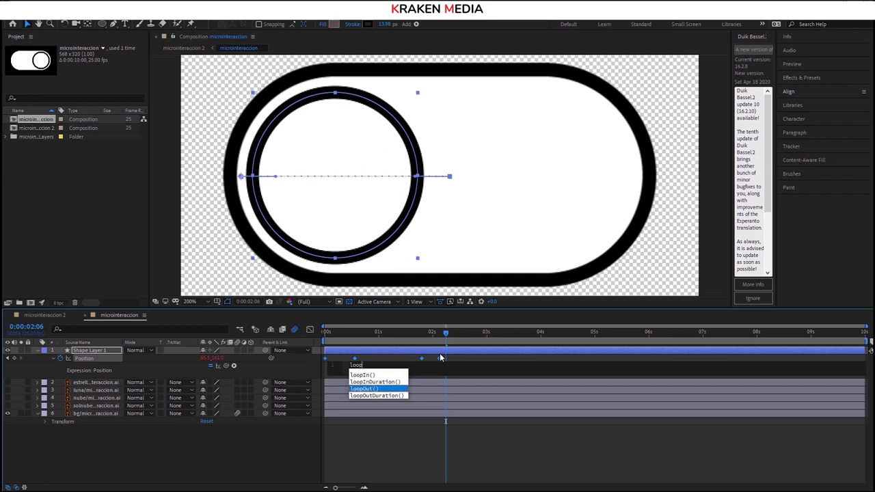
{"action": "key", "text": "Return"}
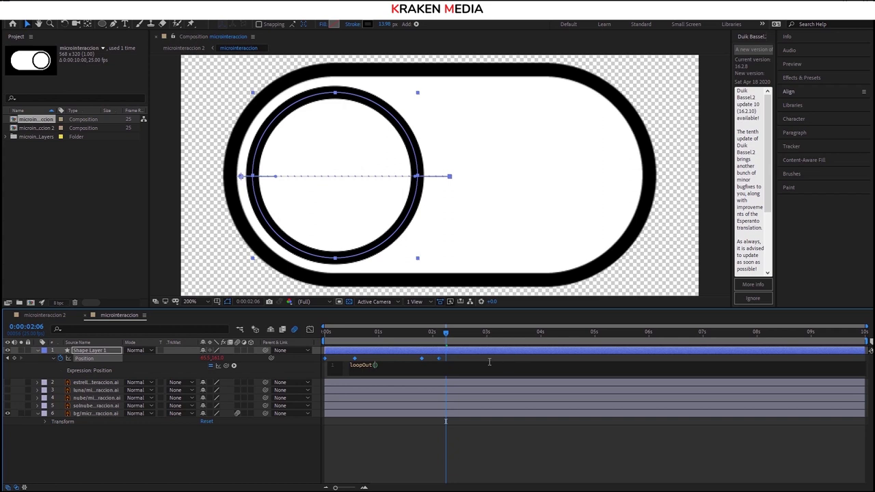
{"action": "left_click", "coordinate": [437, 333]}
{"action": "mouse_move", "coordinate": [436, 333]}
{"action": "left_mouse_down"}
{"action": "mouse_move", "coordinate": [382, 345]}
{"action": "mouse_move", "coordinate": [353, 338]}
{"action": "mouse_move", "coordinate": [439, 336]}
{"action": "left_mouse_up"}
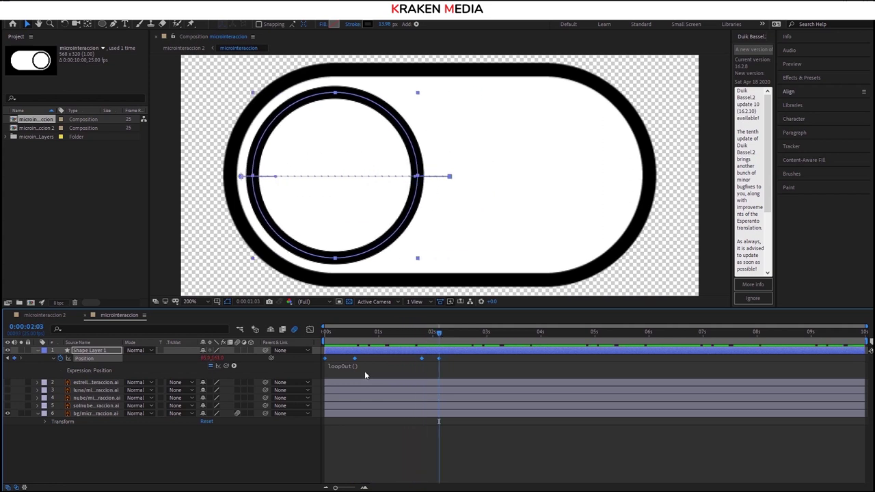
{"action": "left_click", "coordinate": [353, 366]}
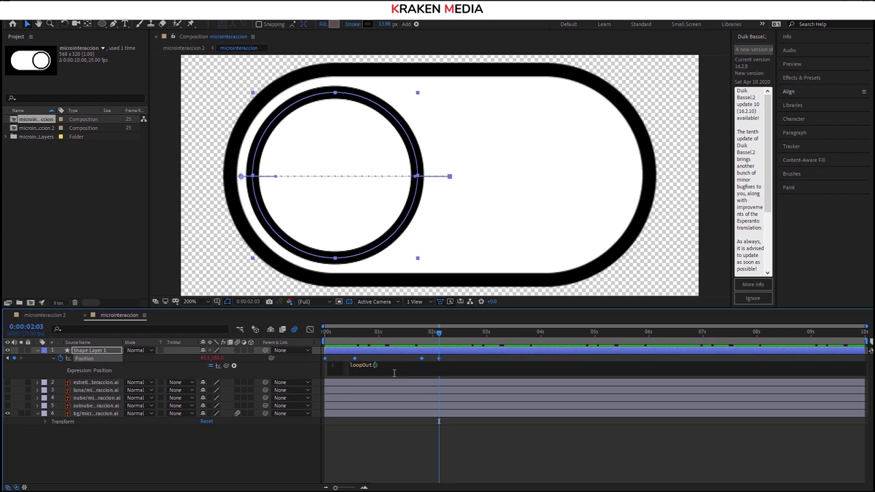
Change the knob's Position expression to loopOut('pingpong') and commit it.
{"action": "type", "text": "\""}
{"action": "key", "text": "BackSpace"}
{"action": "type", "text": "in"}
{"action": "key", "text": "Return"}
{"action": "left_click", "coordinate": [396, 428]}
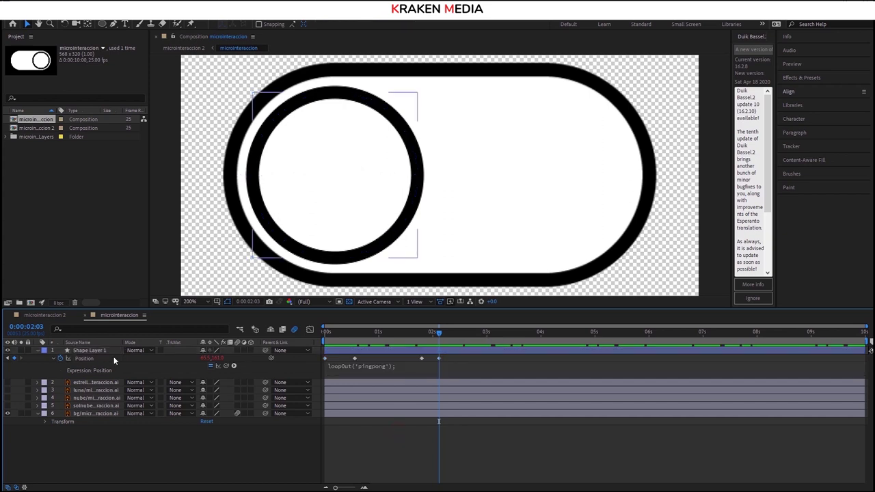
Preview the back-and-forth knob slide, then move Shape Layer 1 below the solnube layer.
{"action": "left_click", "coordinate": [54, 361]}
{"action": "left_click", "coordinate": [55, 360]}
{"action": "left_click_drag", "start_coordinate": [438, 333], "coordinate": [320, 338]}
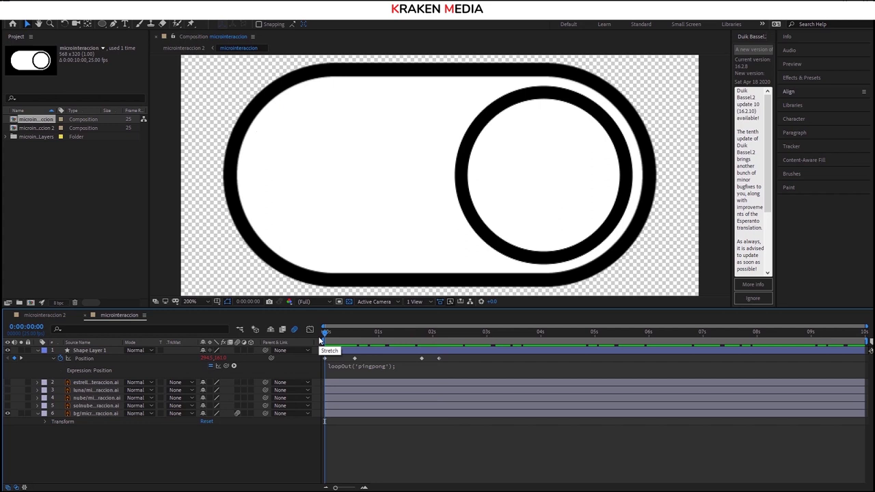
{"action": "key", "text": "space"}
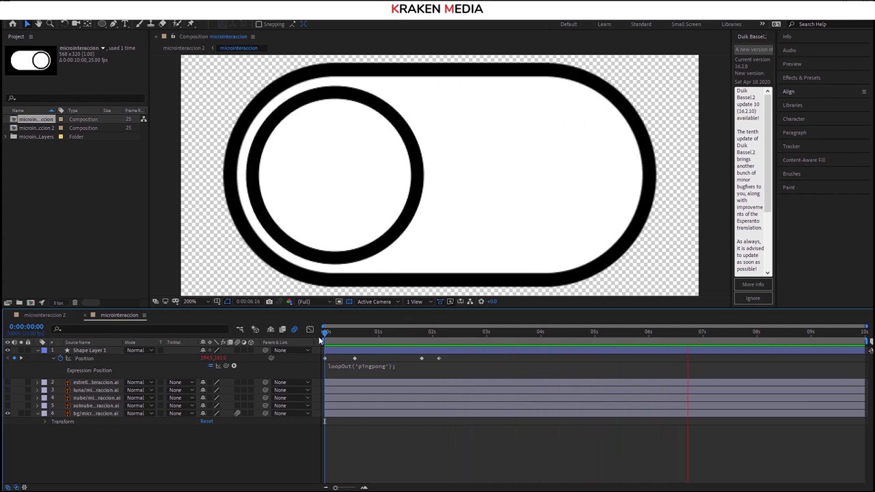
{"action": "key", "text": "space"}
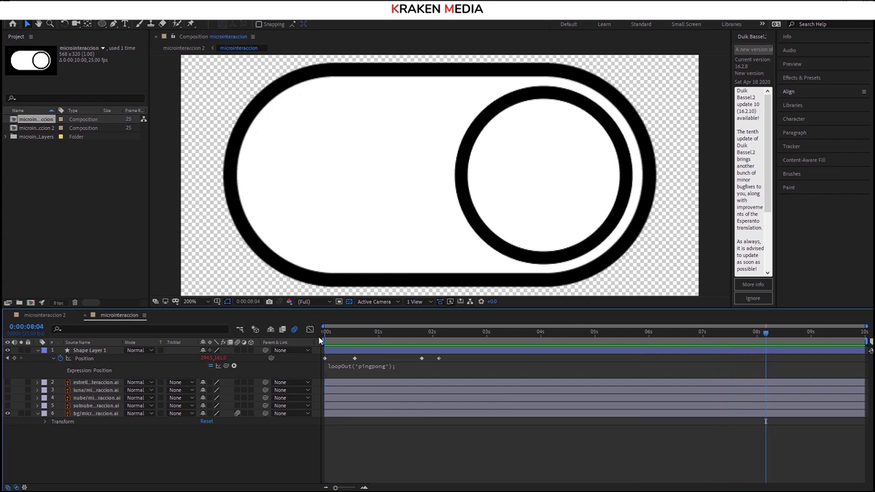
{"action": "left_click_drag", "start_coordinate": [333, 330], "coordinate": [324, 330]}
Make the solnube sun visible, centred in the knob, and reveal its Rotation property.
{"action": "left_click", "coordinate": [83, 404]}
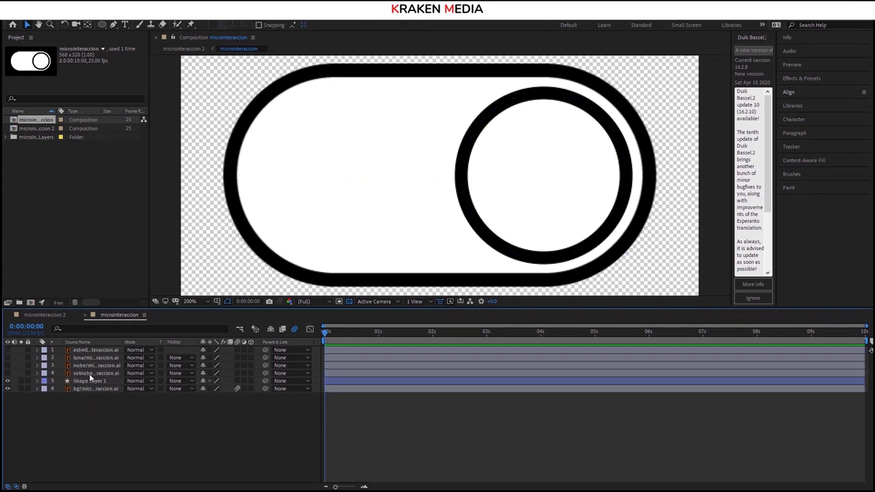
{"action": "left_click", "coordinate": [89, 374]}
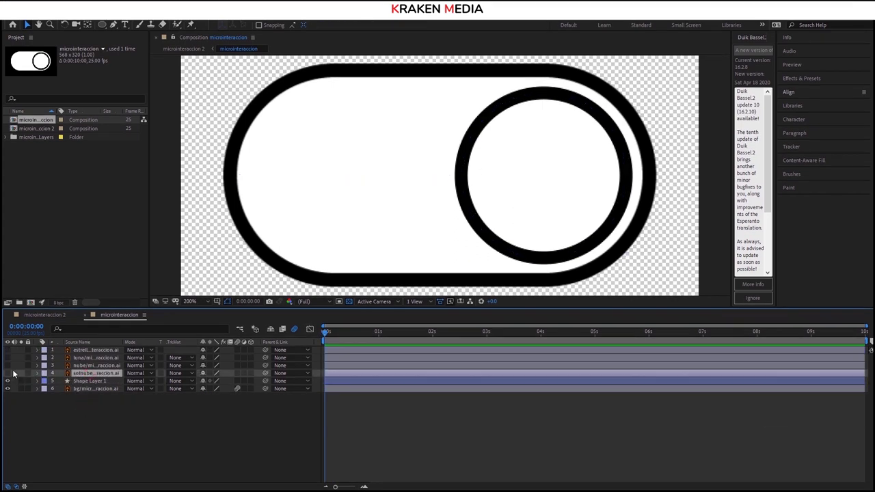
{"action": "left_click", "coordinate": [8, 374]}
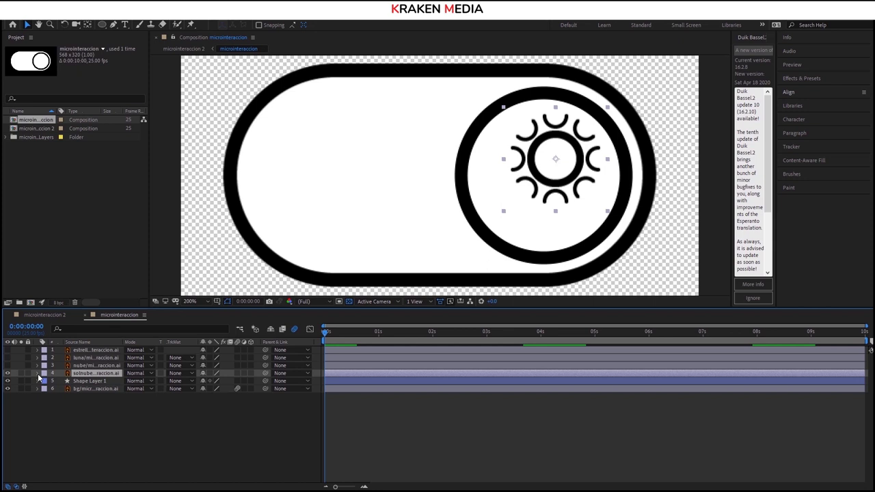
{"action": "key", "text": "ctrl+z"}
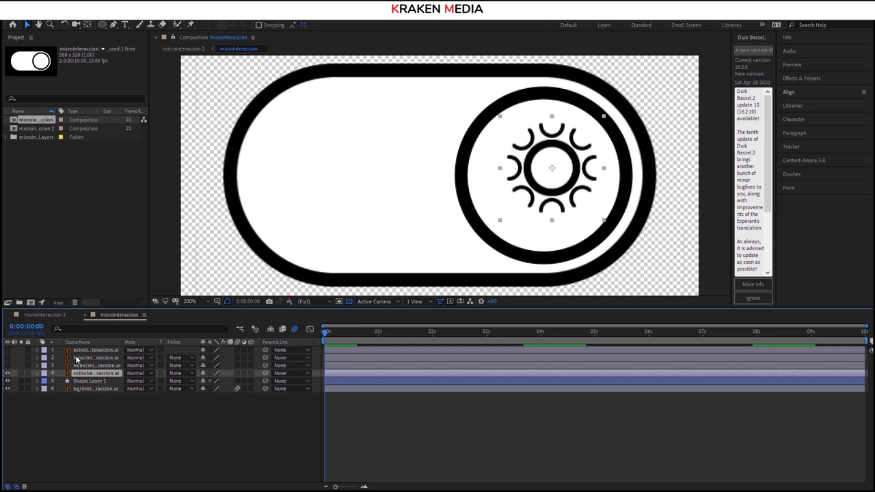
{"action": "key", "text": "r"}
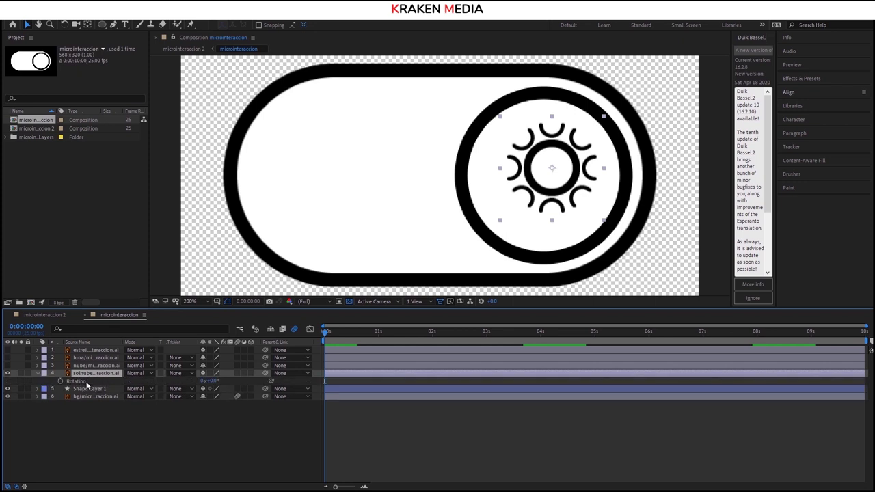
{"action": "left_click", "coordinate": [86, 383]}
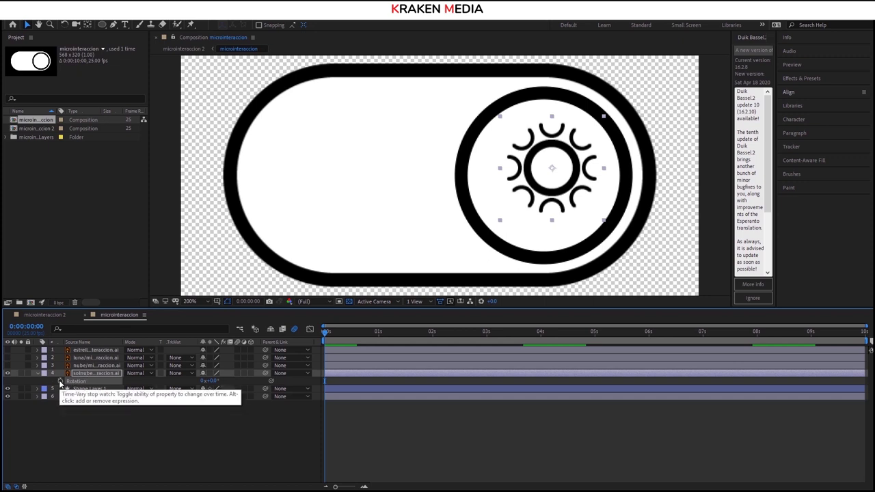
Key the sun's Rotation at 0s and at 180° on 0:00:01:00, then scrub to check.
{"action": "left_click", "coordinate": [60, 381]}
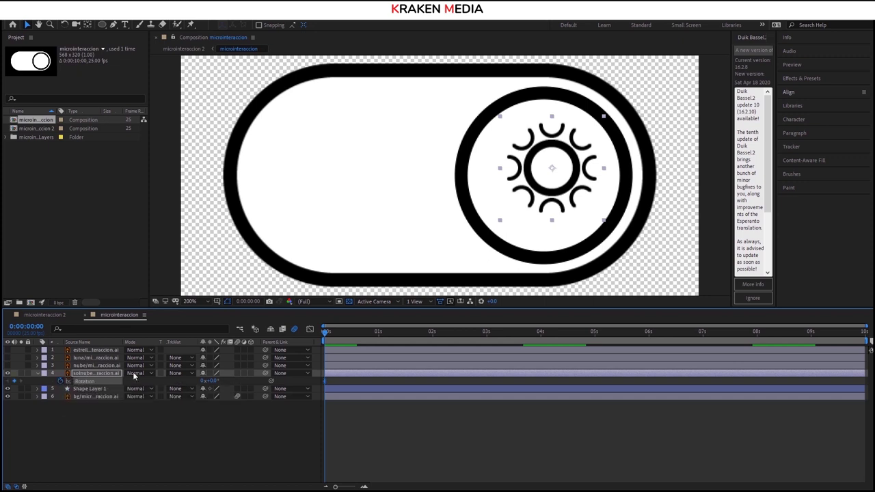
{"action": "left_click_drag", "start_coordinate": [327, 335], "coordinate": [380, 337]}
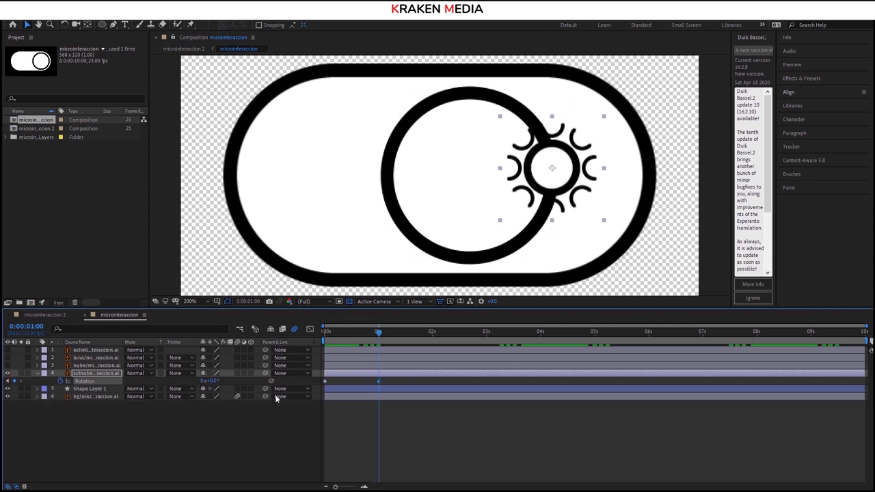
{"action": "left_click_drag", "start_coordinate": [211, 381], "coordinate": [240, 385]}
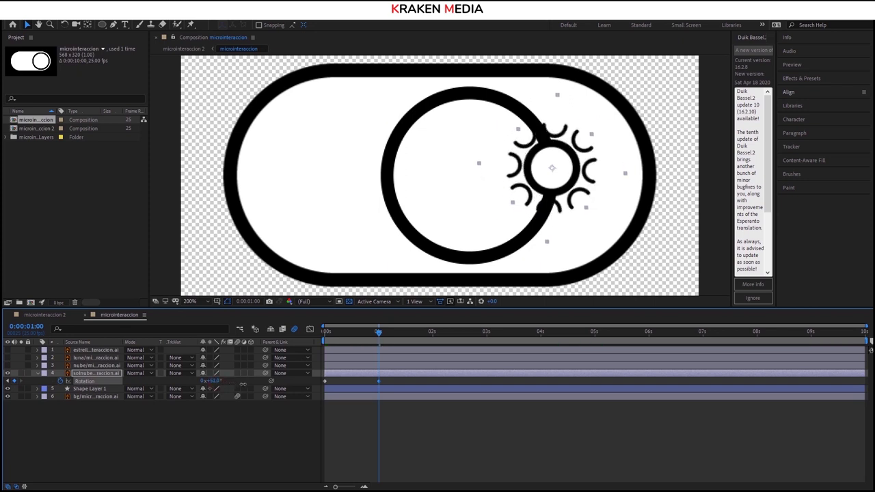
{"action": "left_click", "coordinate": [211, 380]}
{"action": "type", "text": "180"}
{"action": "key", "text": "Return"}
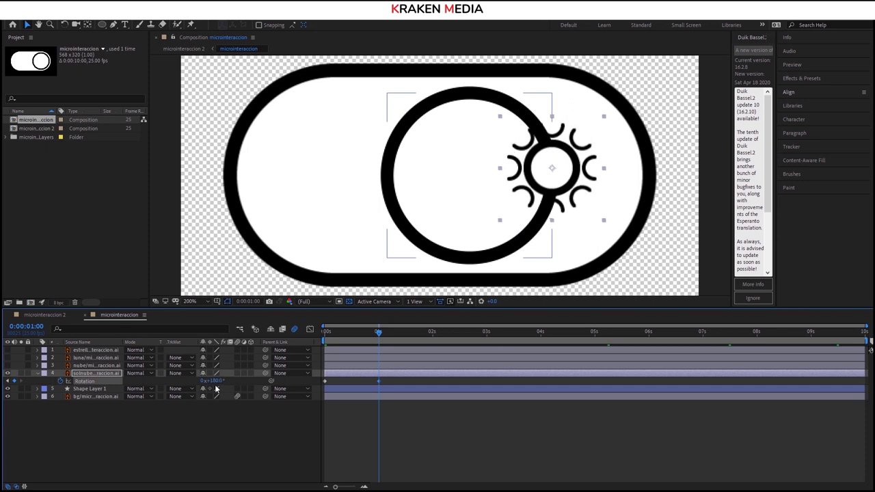
{"action": "mouse_move", "coordinate": [379, 332]}
{"action": "left_mouse_down"}
{"action": "mouse_move", "coordinate": [347, 338]}
{"action": "mouse_move", "coordinate": [379, 343]}
{"action": "left_mouse_up"}
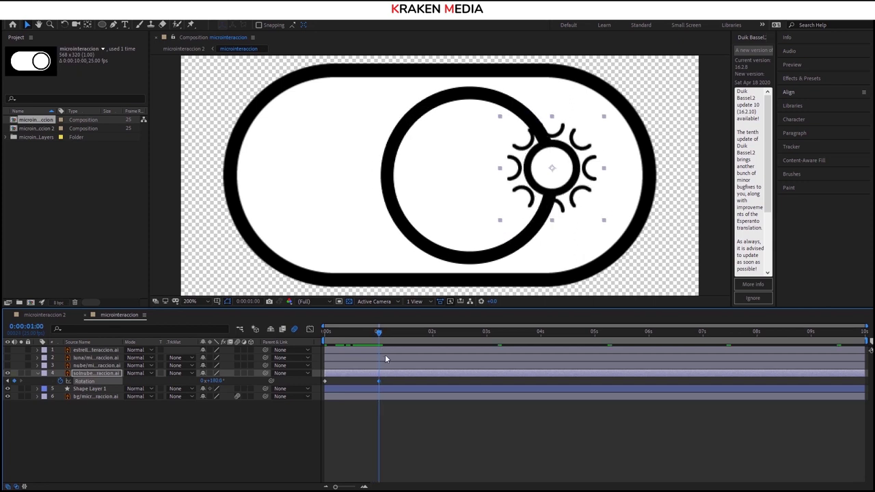
{"action": "mouse_move", "coordinate": [394, 331]}
{"action": "left_mouse_down"}
{"action": "mouse_move", "coordinate": [449, 348]}
{"action": "mouse_move", "coordinate": [379, 347]}
{"action": "left_mouse_up"}
Add a loopOut('continue') expression to the solnube sun's Rotation.
{"action": "left_click", "coordinate": [60, 383], "text": "alt"}
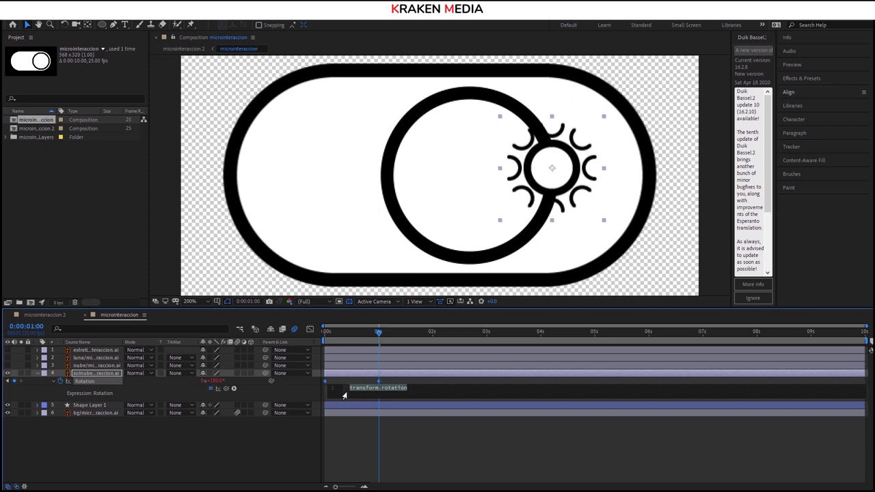
{"action": "type", "text": "loop"}
{"action": "key", "text": "Return"}
{"action": "type", "text": "\""}
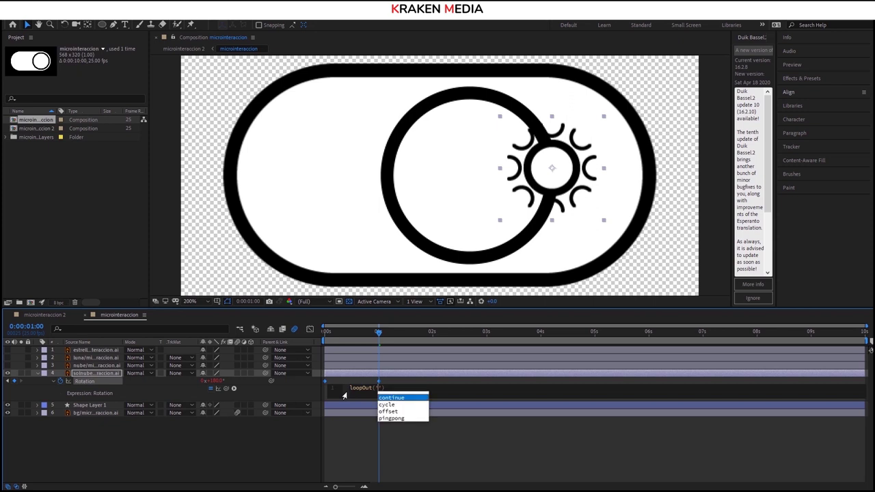
{"action": "key", "text": "Return"}
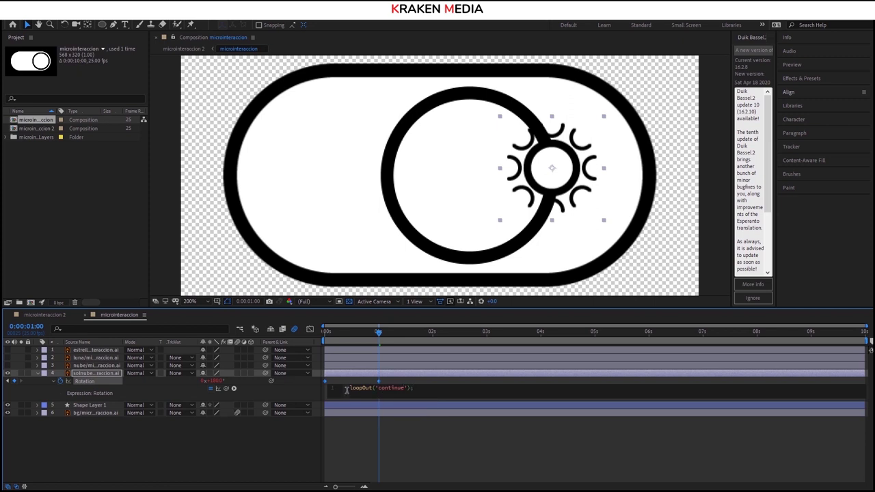
{"action": "left_click", "coordinate": [394, 445]}
Preview the continuous spin and shift the rotation keyframe later along the timeline.
{"action": "key", "text": "space"}
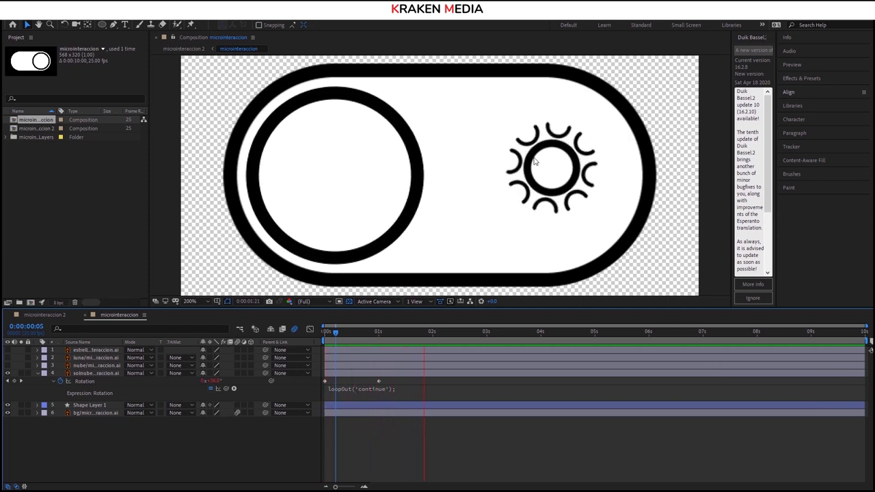
{"action": "key", "text": "space"}
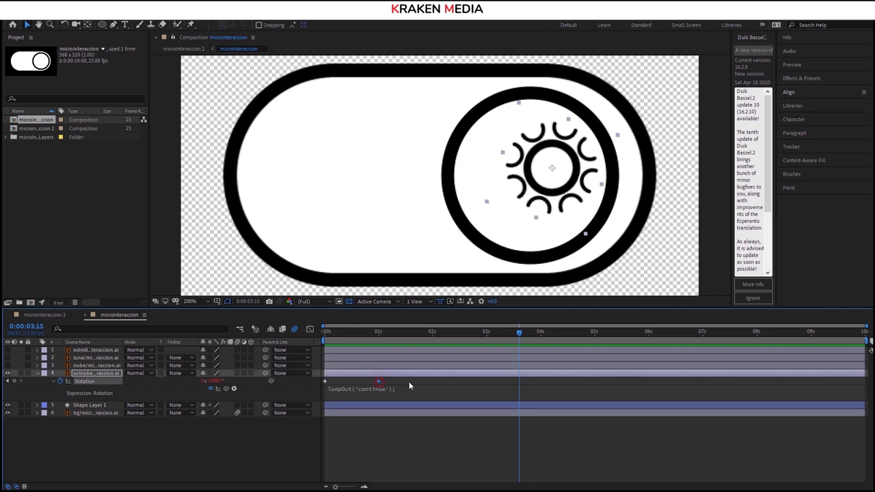
{"action": "left_click_drag", "start_coordinate": [378, 382], "coordinate": [514, 380]}
{"action": "mouse_move", "coordinate": [474, 331]}
{"action": "left_mouse_down"}
{"action": "mouse_move", "coordinate": [387, 353]}
{"action": "mouse_move", "coordinate": [514, 355]}
{"action": "left_mouse_up"}
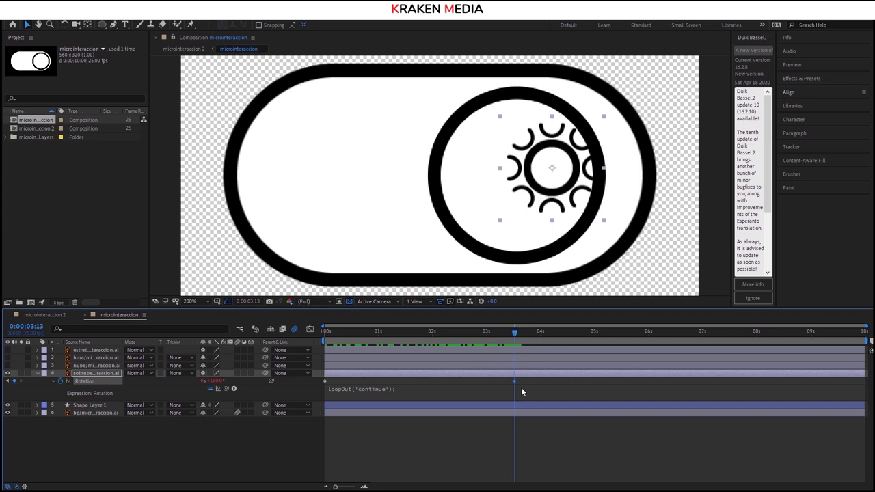
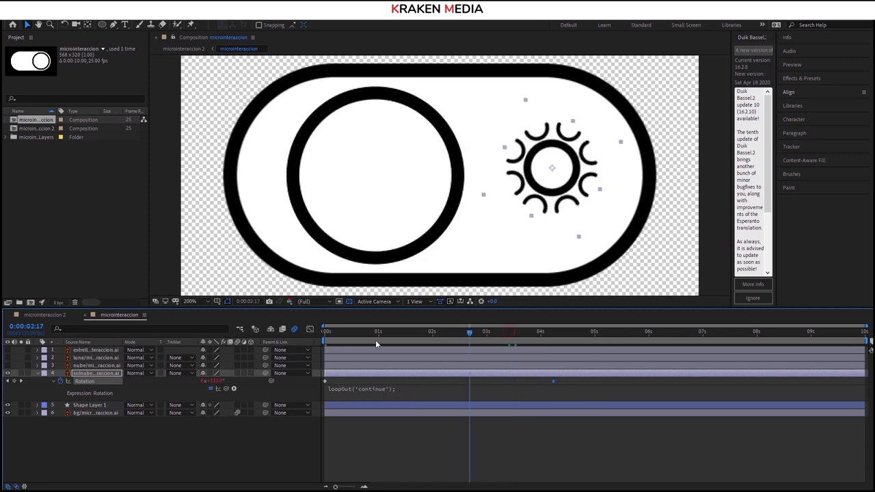
Preview the toggle from 0:00 to confirm the sun keeps spinning, then collapse its Rotation.
{"action": "left_click_drag", "start_coordinate": [514, 340], "coordinate": [326, 340]}
{"action": "key", "text": "space"}
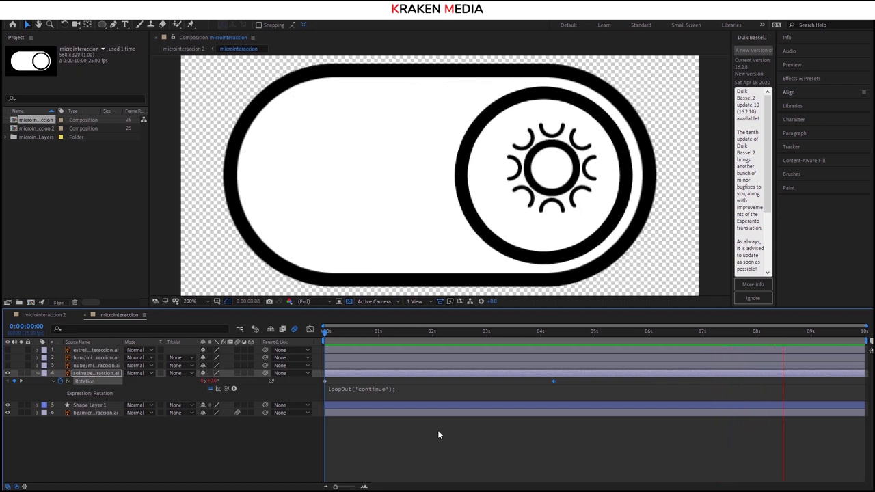
{"action": "key", "text": "space"}
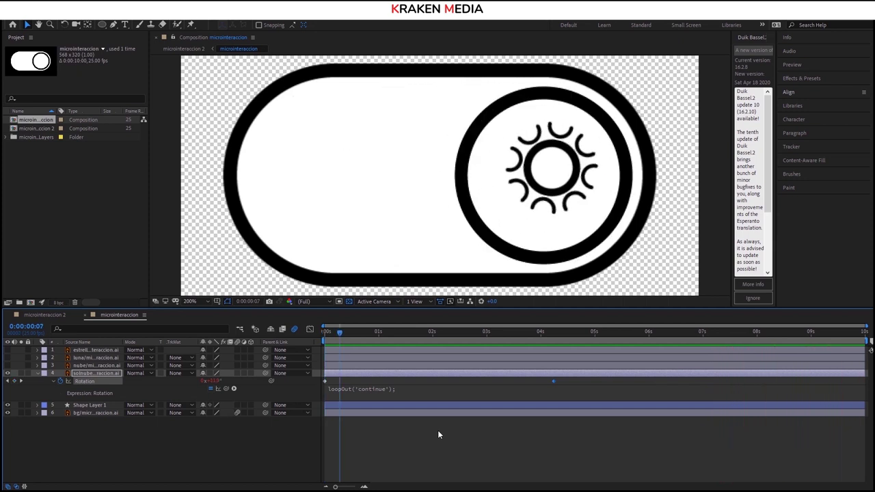
{"action": "left_click", "coordinate": [59, 381]}
Make the nube cloud and luna moon layers visible, then twirl solnube open and closed.
{"action": "left_click", "coordinate": [38, 374]}
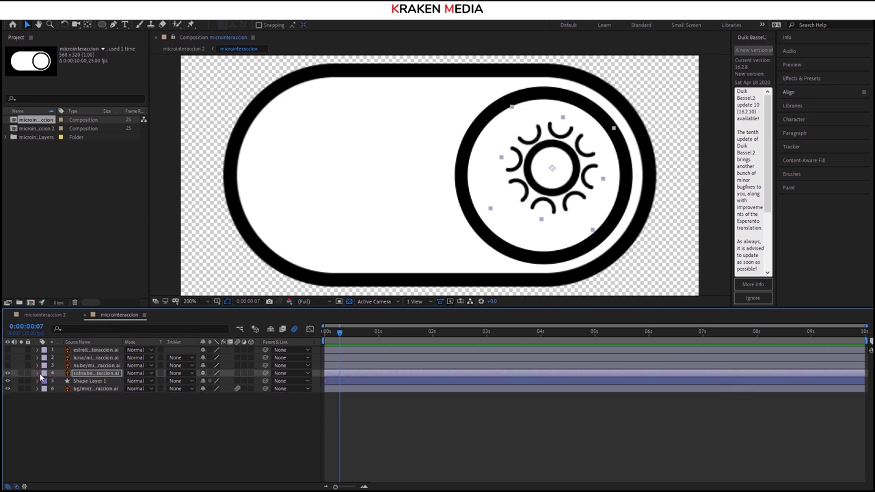
{"action": "left_click", "coordinate": [7, 365]}
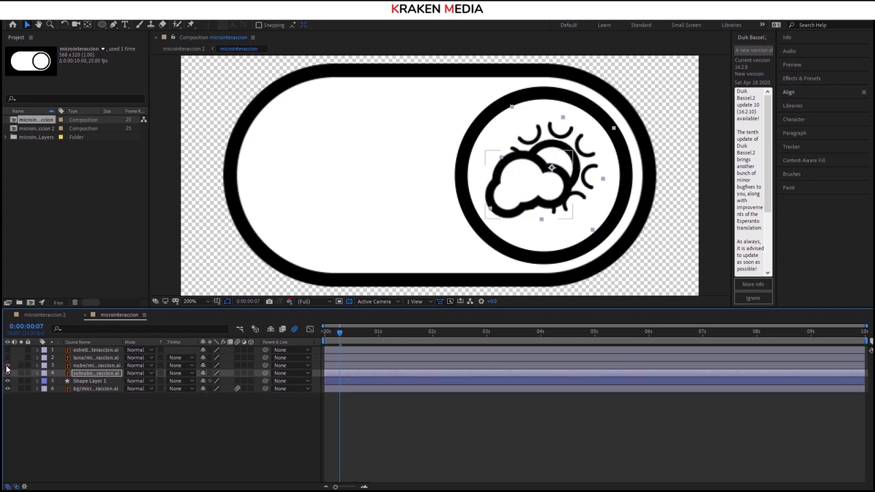
{"action": "left_click", "coordinate": [37, 372]}
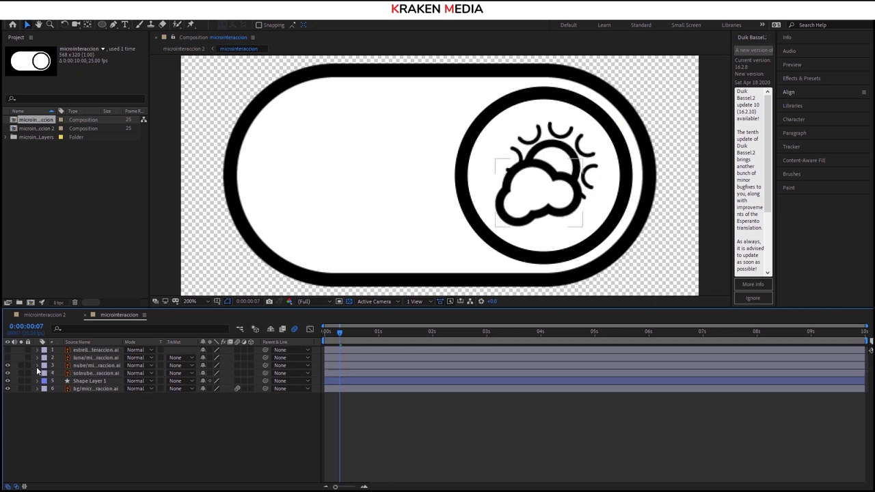
{"action": "left_click", "coordinate": [8, 358]}
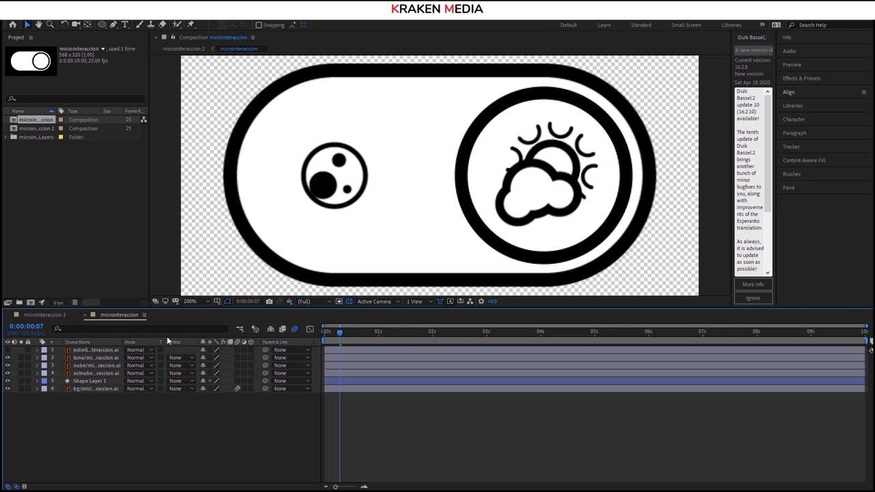
{"action": "left_click", "coordinate": [37, 373]}
{"action": "left_click", "coordinate": [37, 373]}
{"action": "left_click", "coordinate": [79, 373]}
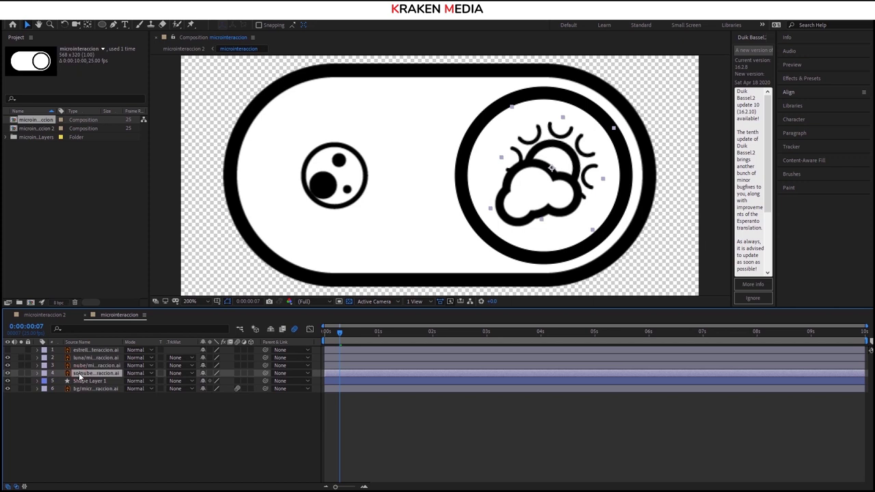
Reveal the solnube Rotation keyframes and preview the sun and moon animation.
{"action": "key", "text": "u"}
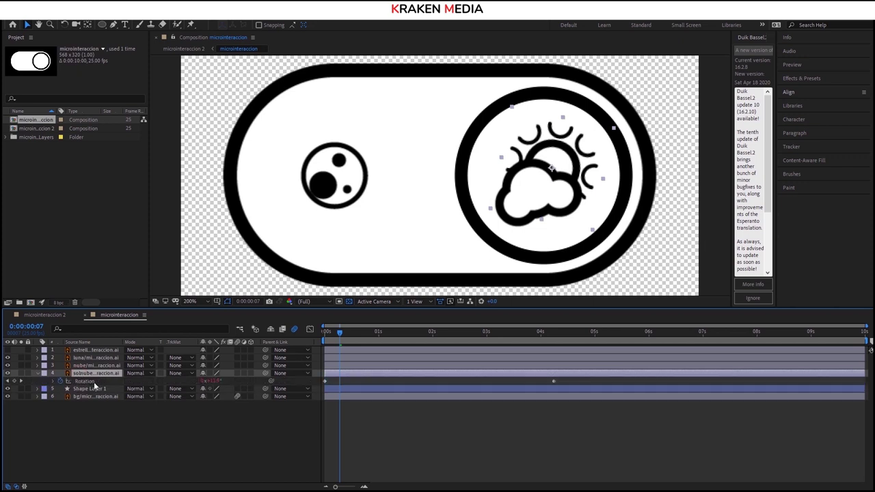
{"action": "left_click", "coordinate": [158, 381]}
{"action": "left_click", "coordinate": [89, 358]}
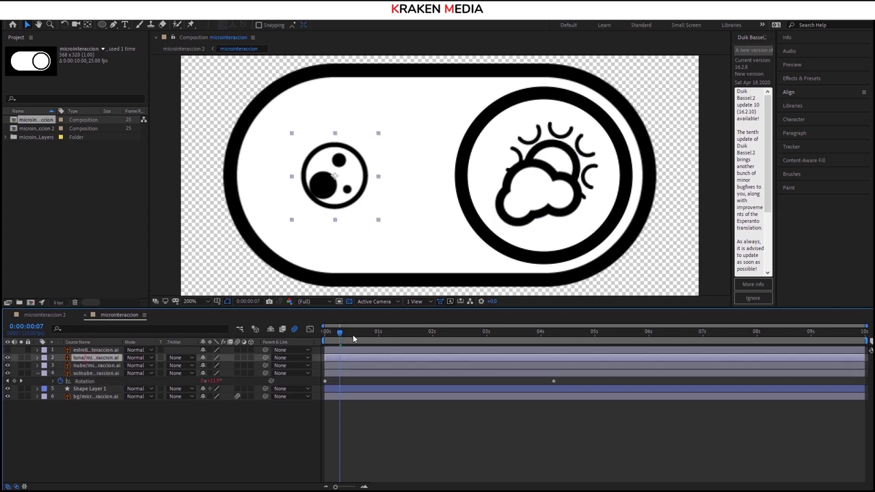
{"action": "key", "text": "space"}
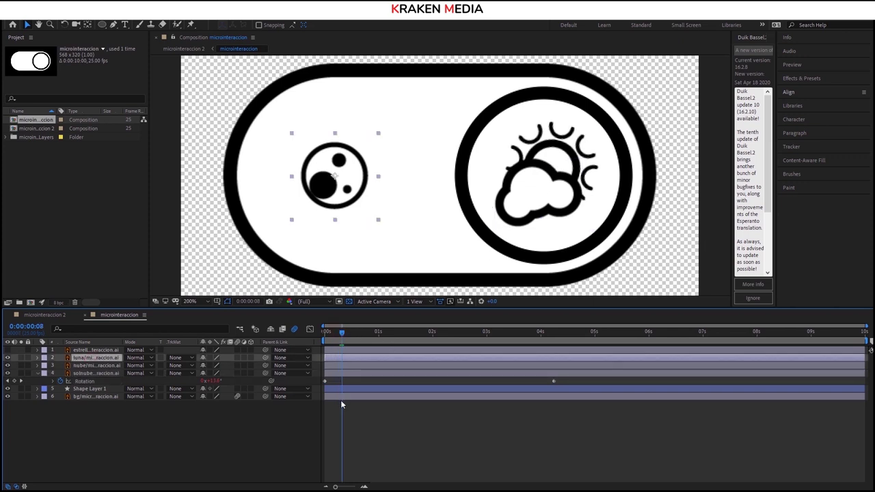
{"action": "key", "text": "space"}
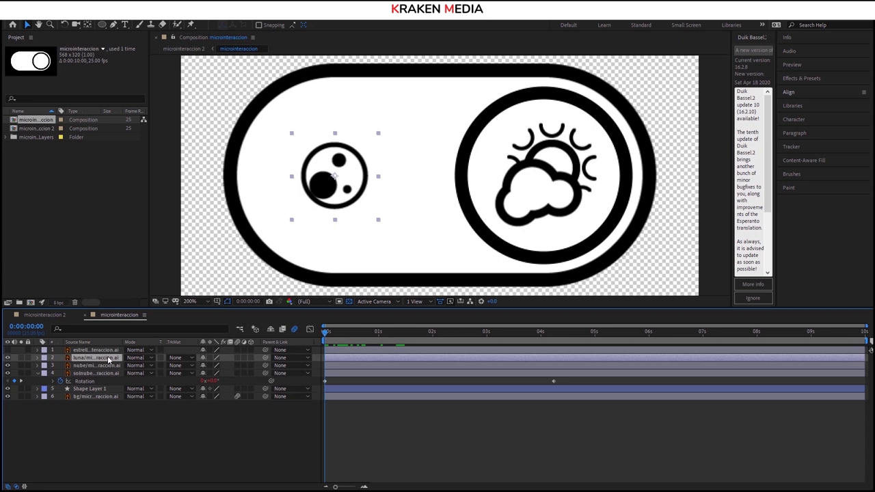
{"action": "key", "text": "Return"}
{"action": "key", "text": "space"}
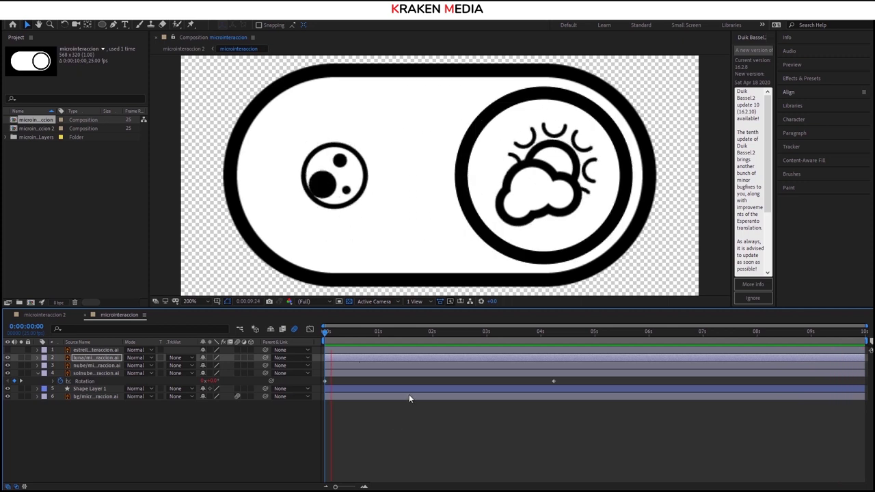
{"action": "key", "text": "space"}
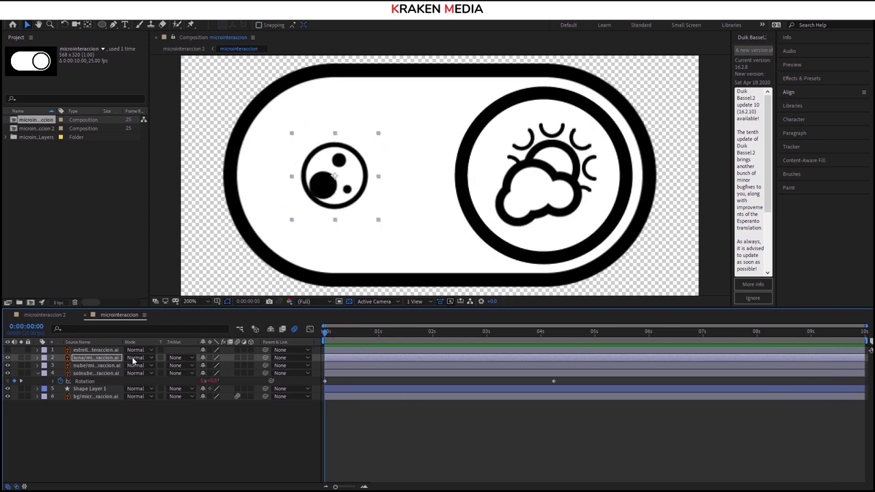
Select the estrella star layer and turn its visibility on.
{"action": "left_click", "coordinate": [38, 374]}
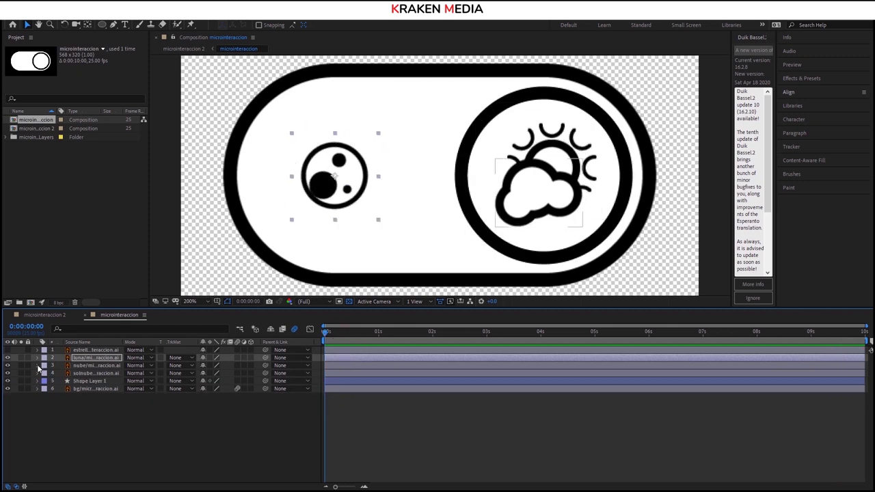
{"action": "left_click", "coordinate": [94, 350]}
{"action": "left_click", "coordinate": [8, 351]}
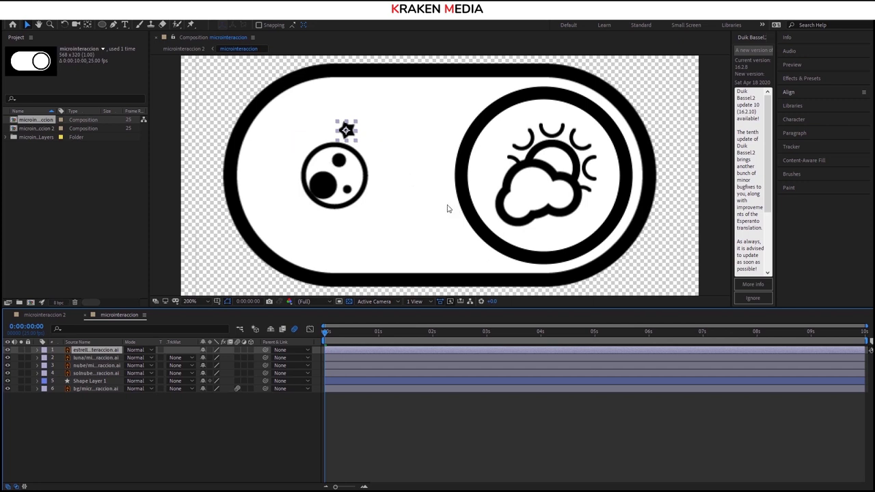
Keyframe the star's Scale, shrinking it from 100% to 40% at 0:00:00:17.
{"action": "key", "text": "s"}
{"action": "left_click", "coordinate": [363, 340]}
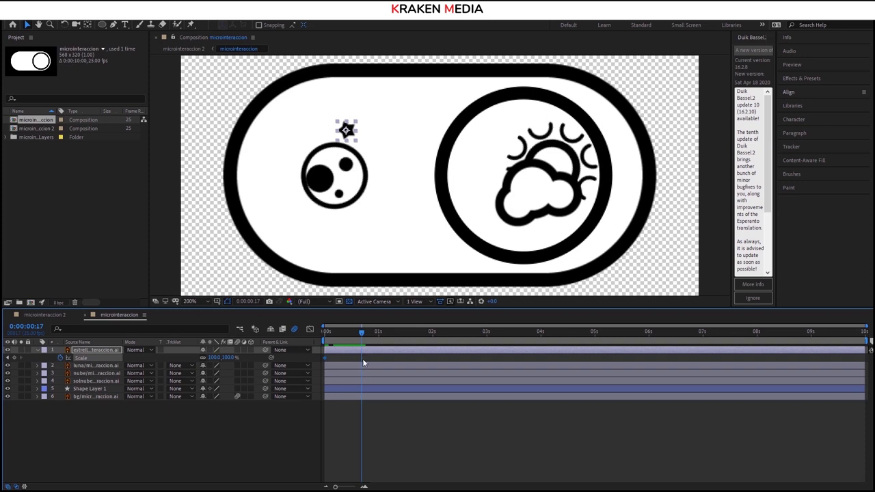
{"action": "left_click_drag", "start_coordinate": [216, 357], "coordinate": [193, 359]}
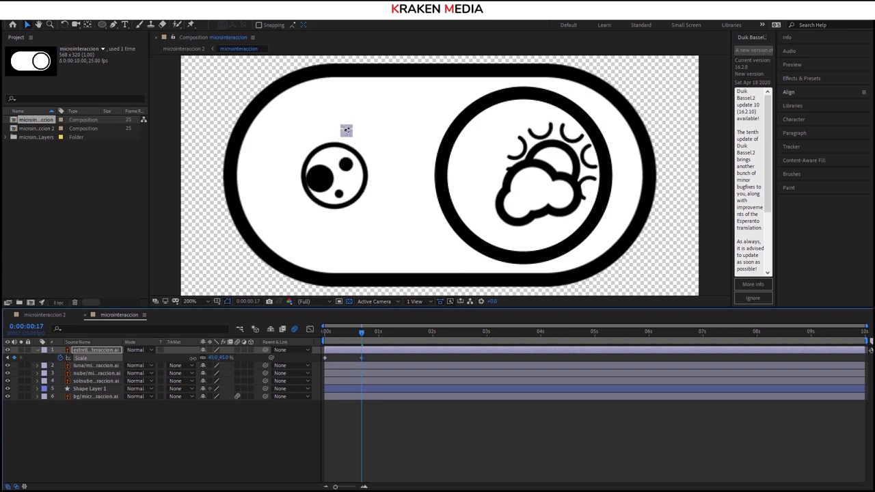
{"action": "left_click", "coordinate": [327, 340]}
Add a loopOut('pingpong'); expression to Scale and move the 40% keyframe later to slow the pulse.
{"action": "key", "text": "space"}
{"action": "left_click", "coordinate": [60, 357], "text": "alt"}
{"action": "type", "text": "loopOut('pingpong');"}
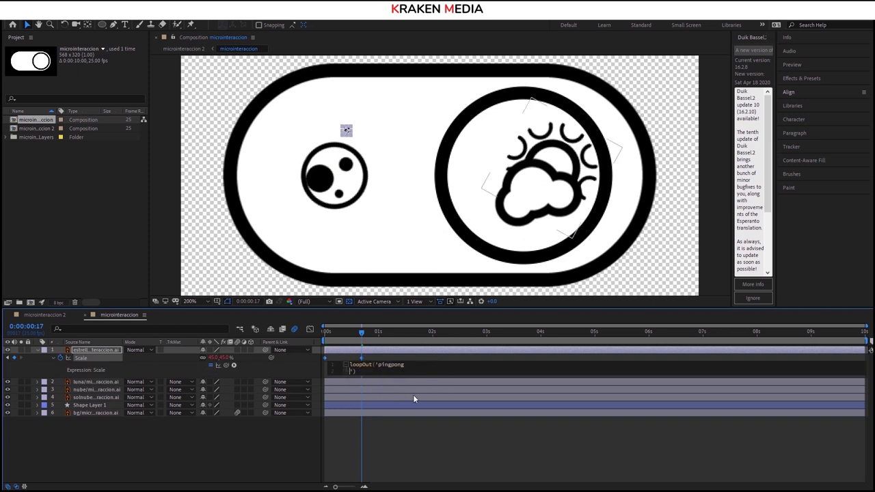
{"action": "left_click", "coordinate": [413, 394]}
{"action": "key", "text": "space"}
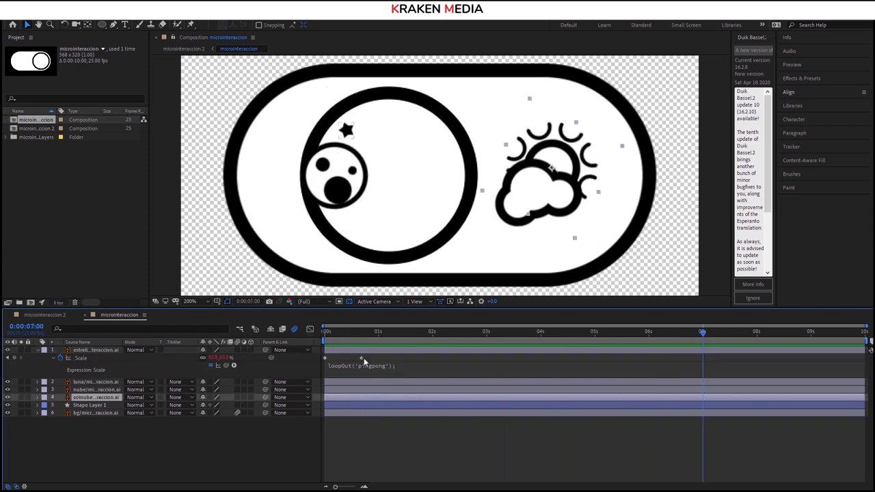
{"action": "key", "text": "space"}
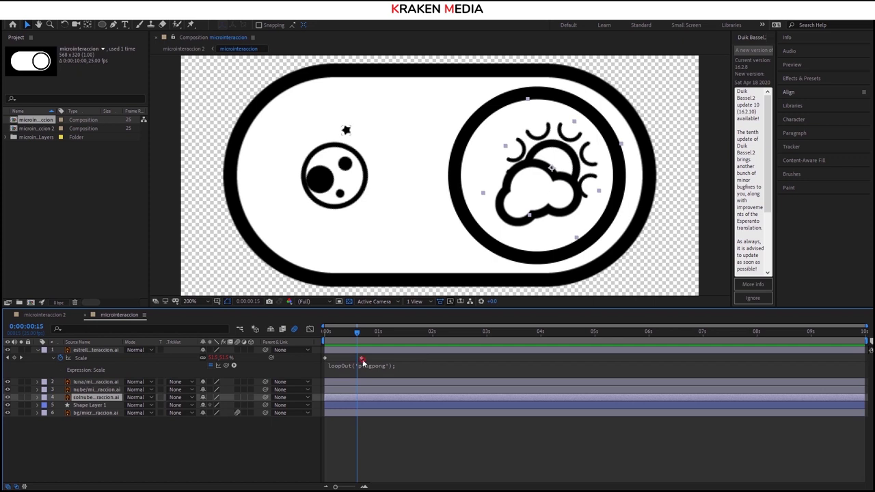
{"action": "left_click_drag", "start_coordinate": [361, 358], "coordinate": [415, 358]}
{"action": "key", "text": "Home"}
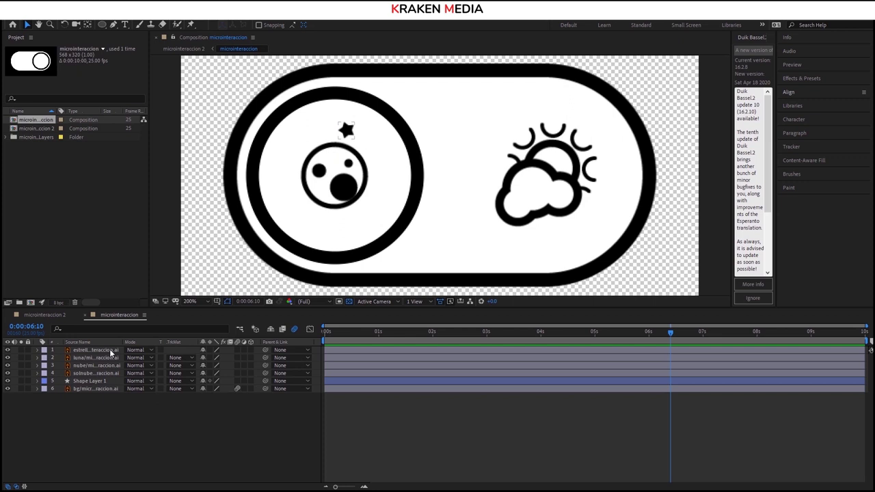
Duplicate the estrella star layer and nudge the copy left and down beside the moon.
{"action": "left_click", "coordinate": [110, 351]}
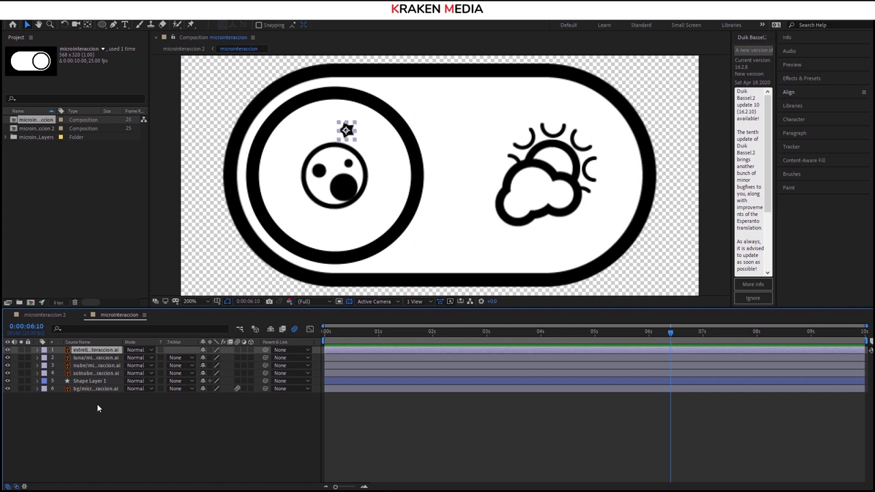
{"action": "left_click", "coordinate": [120, 425]}
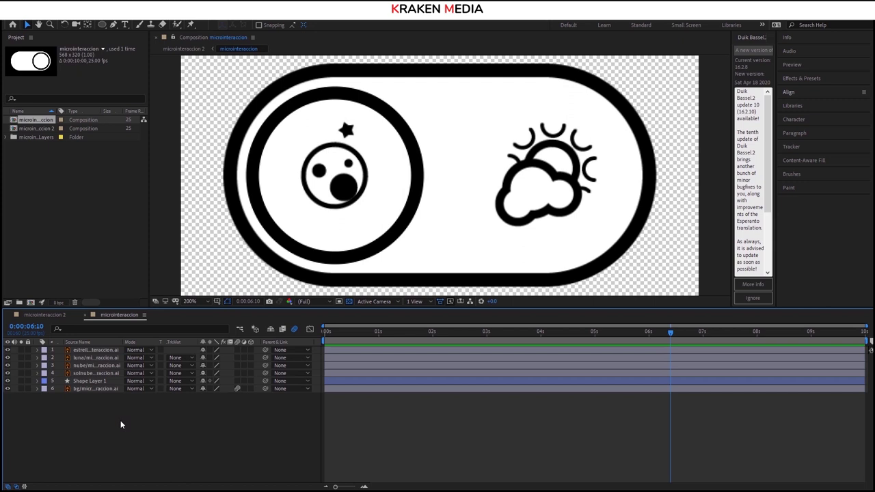
{"action": "key", "text": "ctrl+v"}
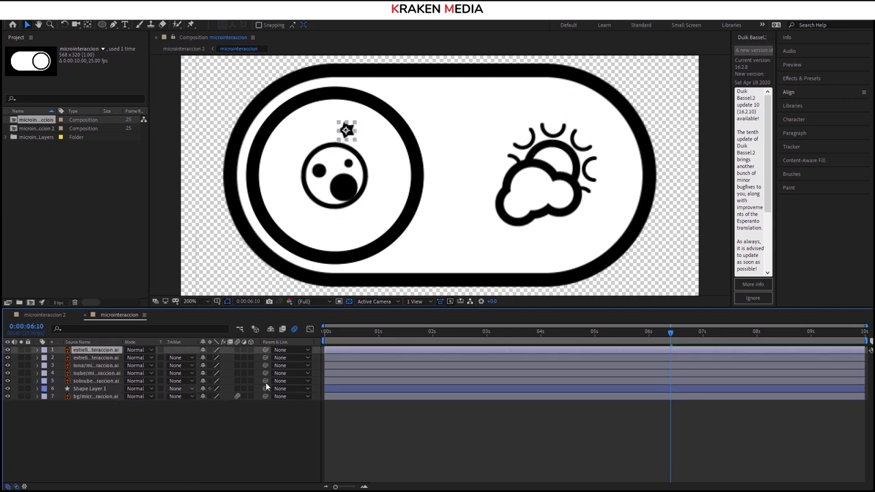
{"action": "key", "text": "Left"}
{"action": "key", "text": "Left"}
{"action": "key", "text": "Left"}
{"action": "key", "text": "Left"}
{"action": "key", "text": "Left"}
{"action": "key", "text": "Left"}
{"action": "key", "text": "Left"}
{"action": "key", "text": "Left"}
{"action": "key", "text": "Left"}
{"action": "key", "text": "Left"}
{"action": "key", "text": "Left"}
{"action": "key", "text": "Left"}
{"action": "key", "text": "Down"}
{"action": "key", "text": "Down"}
{"action": "key", "text": "Down"}
{"action": "key", "text": "Left"}
{"action": "key", "text": "Left"}
{"action": "key", "text": "Left"}
{"action": "key", "text": "Down"}
{"action": "key", "text": "Down"}
{"action": "key", "text": "Down"}
{"action": "key", "text": "Left"}
{"action": "key", "text": "Left"}
{"action": "key", "text": "Left"}
{"action": "key", "text": "Down"}
{"action": "key", "text": "Down"}
{"action": "key", "text": "Down"}
{"action": "key", "text": "Left"}
{"action": "key", "text": "Left"}
{"action": "key", "text": "Left"}
{"action": "key", "text": "Down"}
{"action": "key", "text": "Down"}
{"action": "key", "text": "Down"}
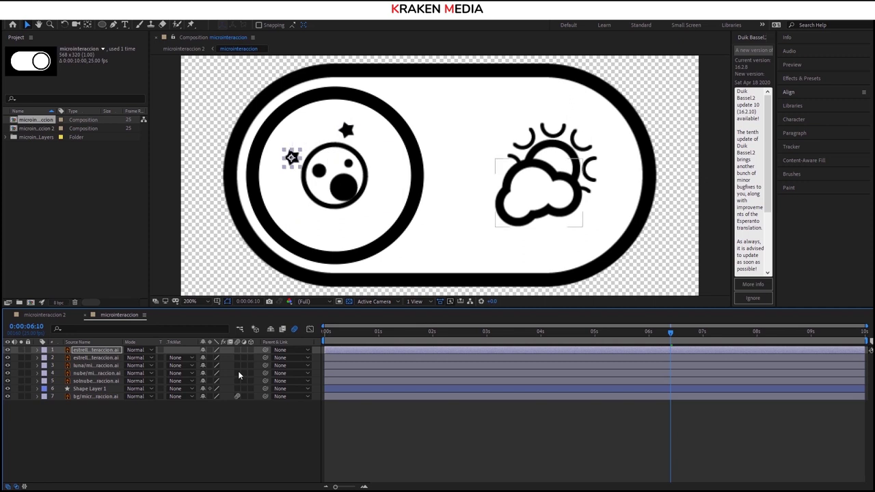
{"action": "key", "text": "Left"}
{"action": "key", "text": "Left"}
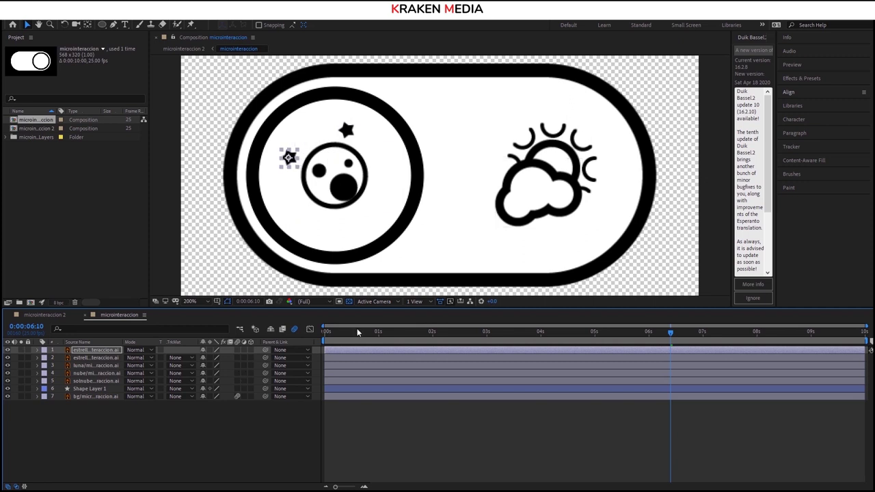
Preview the toggle animation from the start with both stars.
{"action": "left_click", "coordinate": [329, 333]}
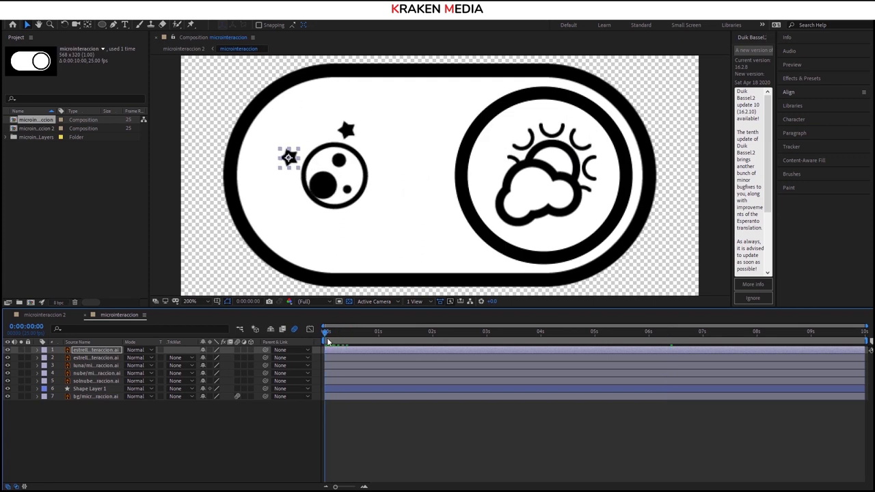
{"action": "key", "text": "space"}
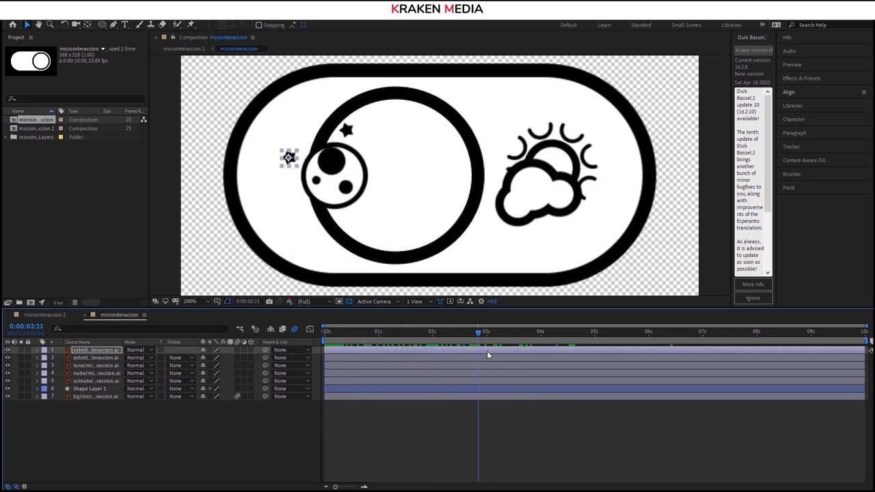
{"action": "key", "text": "space"}
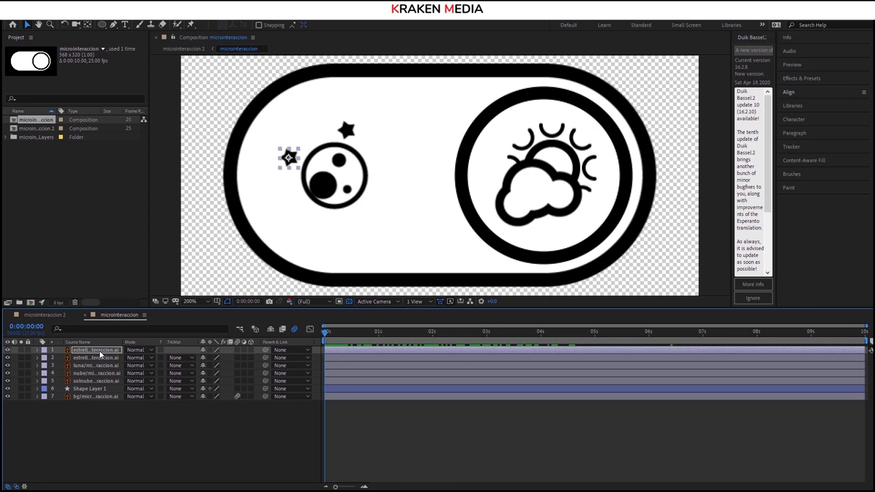
Apply Easy Ease to the star copy's Scale keyframes, shift them later, and preview the offset pulse.
{"action": "key", "text": "s"}
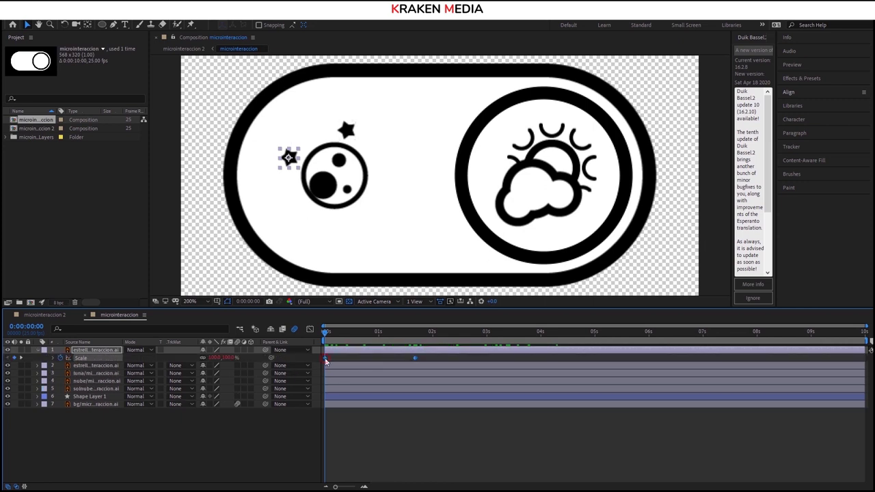
{"action": "key", "text": "F9"}
{"action": "left_click_drag", "start_coordinate": [333, 361], "coordinate": [360, 362]}
{"action": "key", "text": "space"}
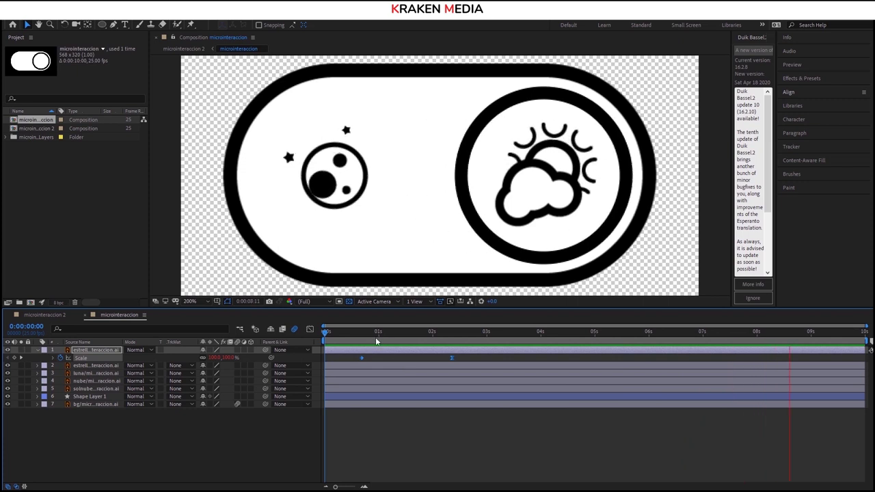
{"action": "left_click", "coordinate": [662, 333]}
{"action": "left_click_drag", "start_coordinate": [661, 337], "coordinate": [659, 337]}
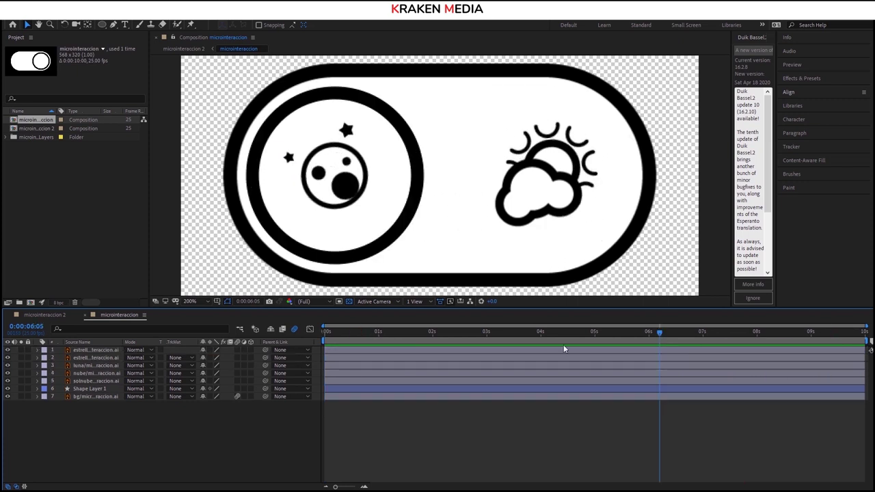
Duplicate the star copy and drag the new third star below the moon.
{"action": "left_click", "coordinate": [100, 351]}
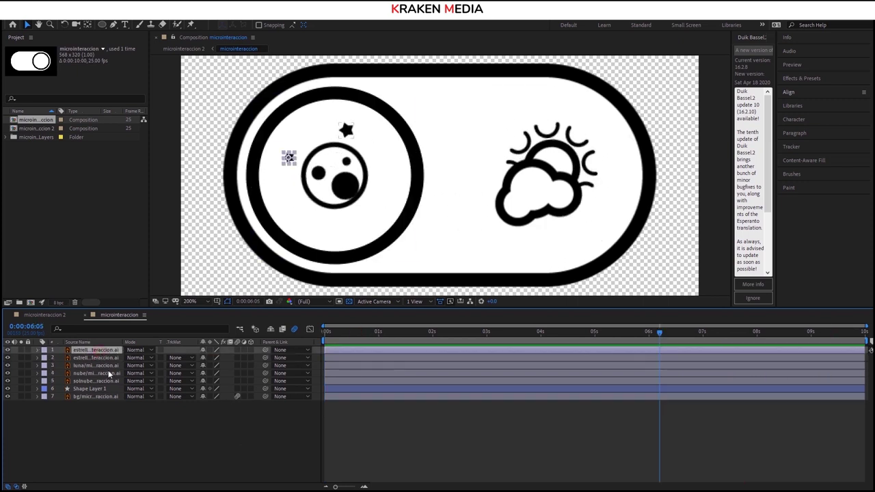
{"action": "key", "text": "ctrl+d"}
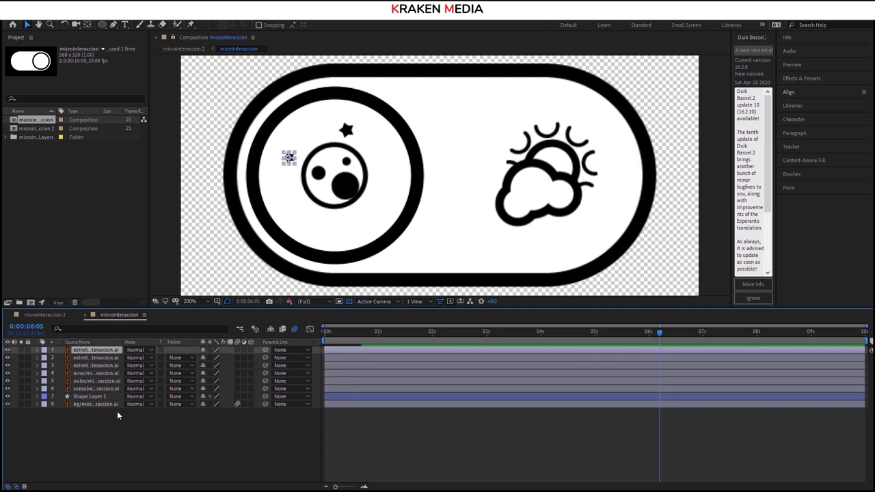
{"action": "left_click_drag", "start_coordinate": [289, 164], "coordinate": [342, 228]}
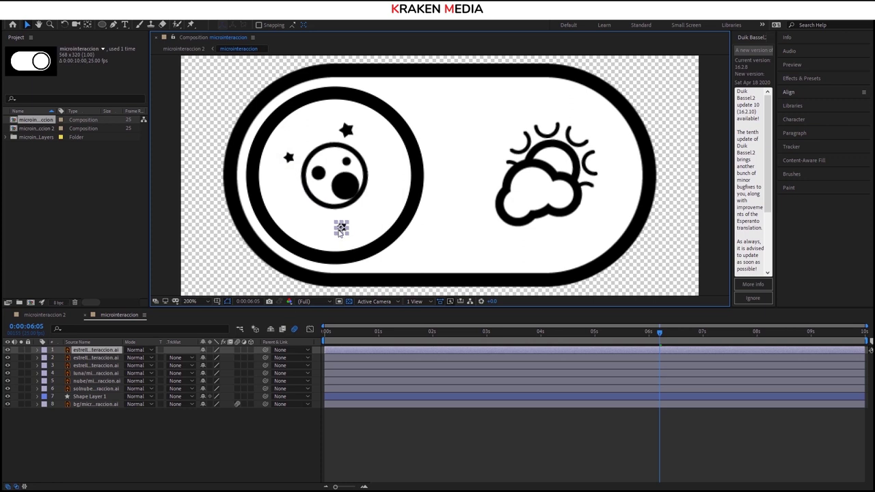
Shift the third star's Scale keyframes later and preview the staggered star pulses.
{"action": "left_click", "coordinate": [38, 350]}
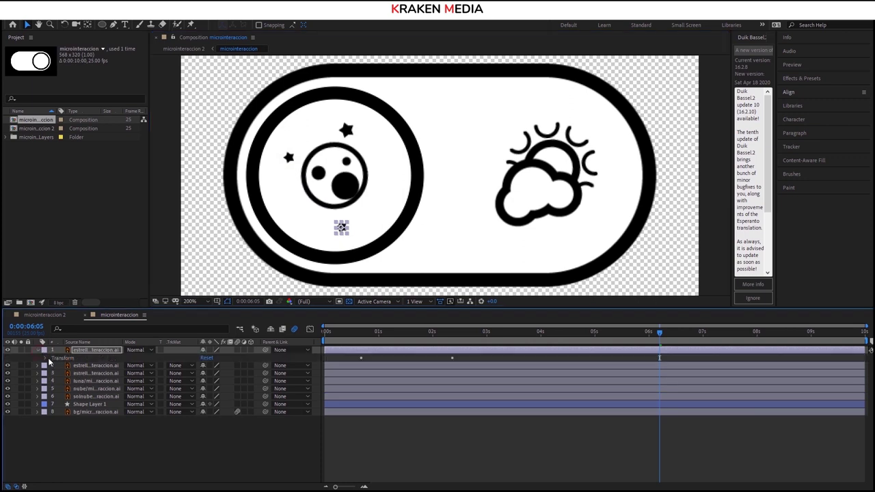
{"action": "left_click", "coordinate": [101, 353]}
{"action": "key", "text": "s"}
{"action": "left_click_drag", "start_coordinate": [346, 353], "coordinate": [503, 359]}
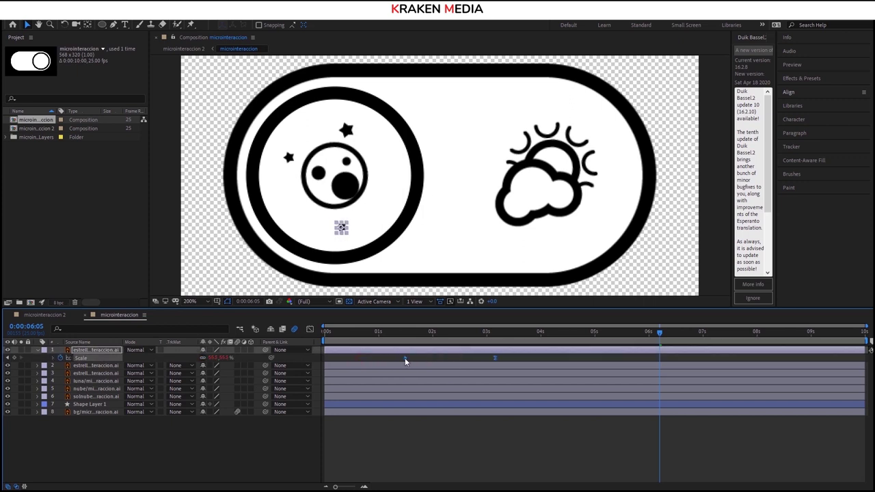
{"action": "left_click", "coordinate": [38, 350]}
{"action": "key", "text": "space"}
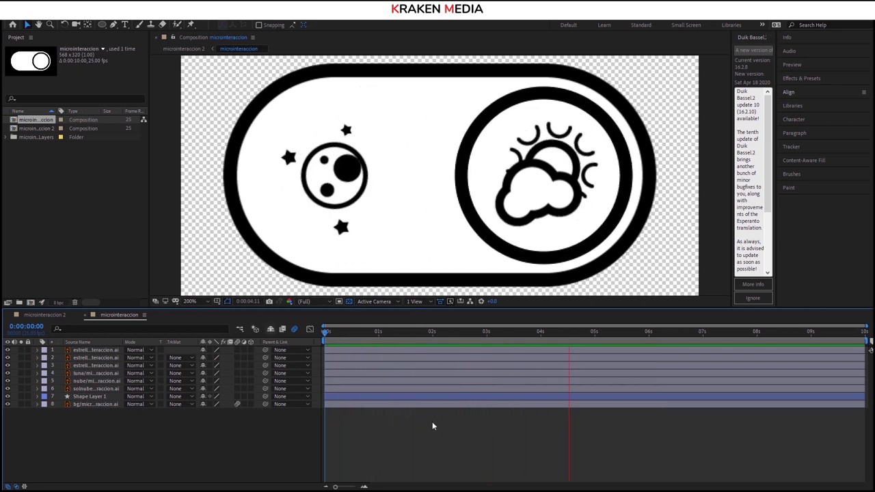
{"action": "key", "text": "space"}
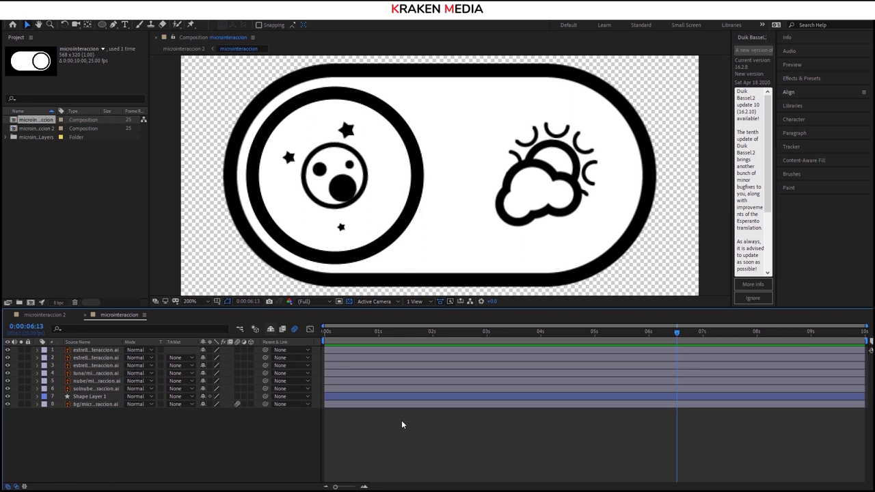
{"action": "key", "text": "space"}
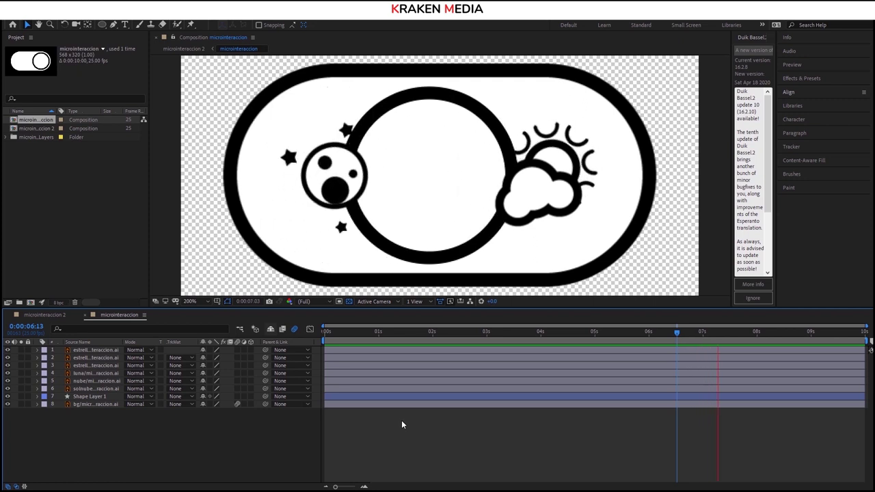
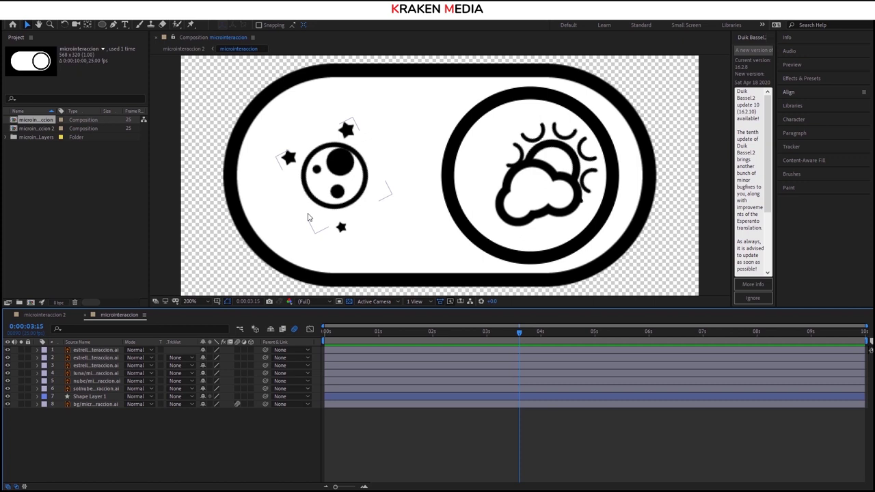
Pre-compose the three estrella star layers and the luna moon layer into a composition named 'luna'.
{"action": "left_click", "coordinate": [92, 351]}
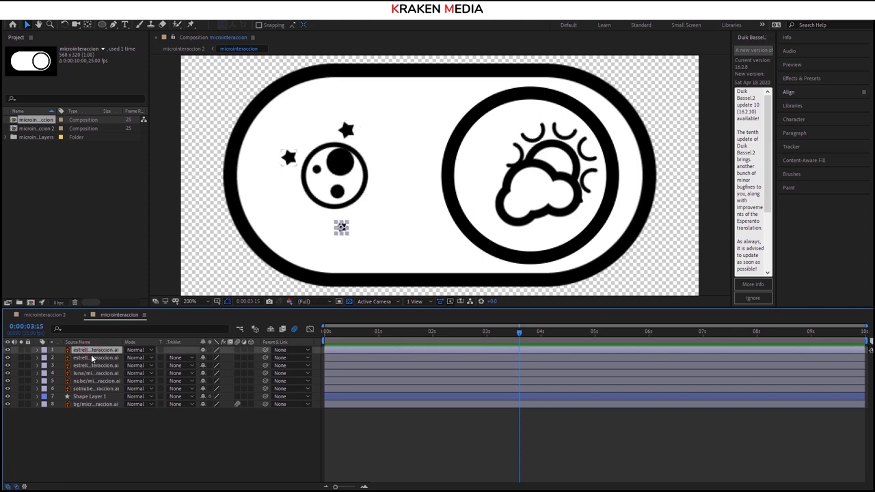
{"action": "left_click", "coordinate": [92, 357], "text": "shift"}
{"action": "left_click", "coordinate": [89, 365], "text": "shift"}
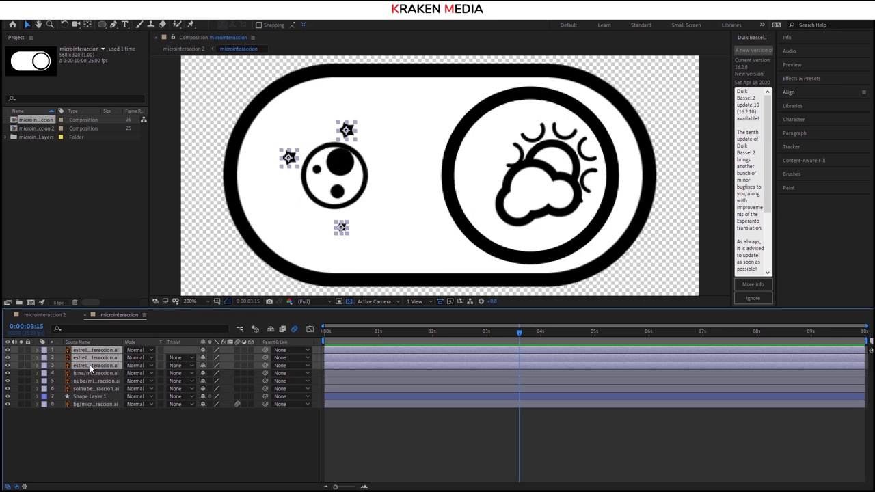
{"action": "left_click", "coordinate": [90, 372], "text": "shift"}
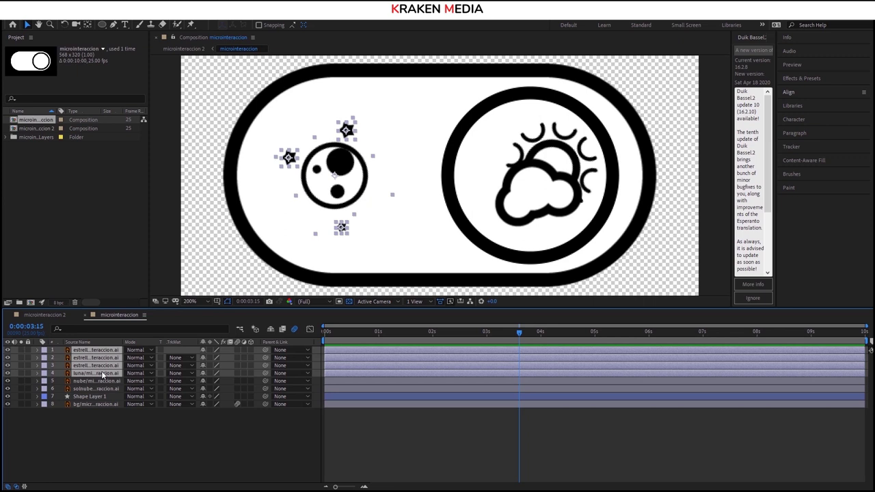
{"action": "right_click", "coordinate": [102, 375]}
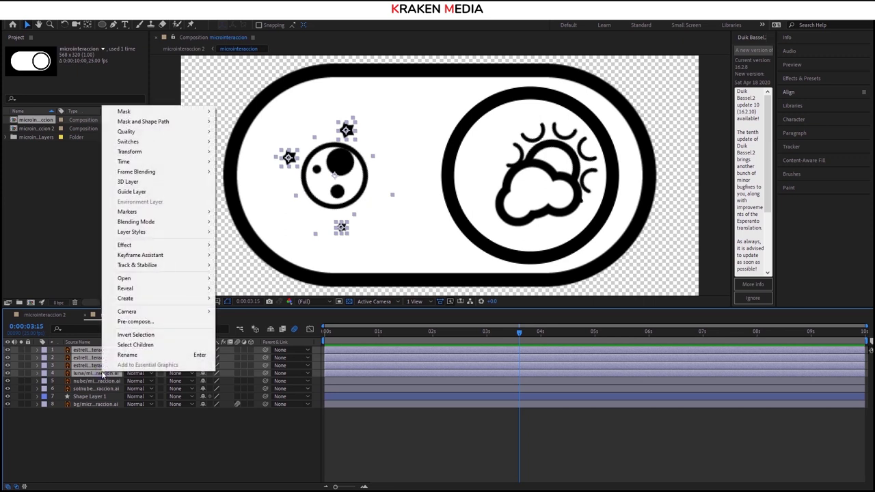
{"action": "left_click", "coordinate": [162, 322]}
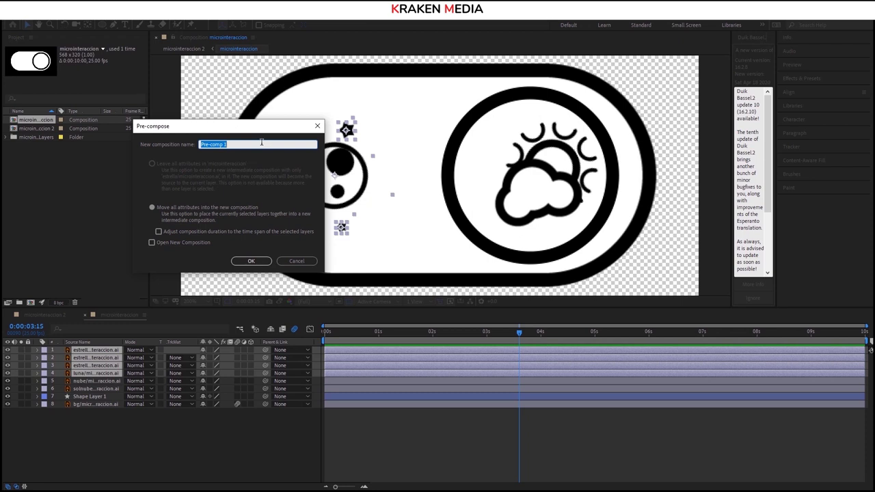
{"action": "type", "text": "luna"}
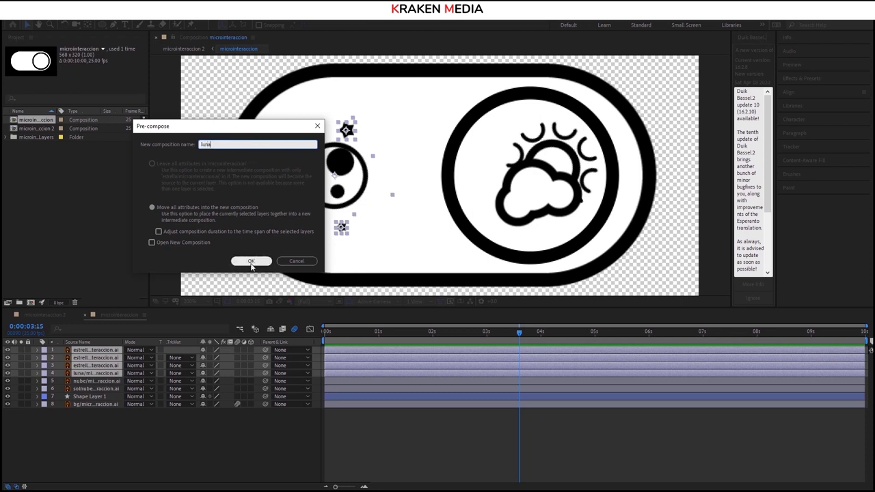
{"action": "left_click", "coordinate": [252, 261]}
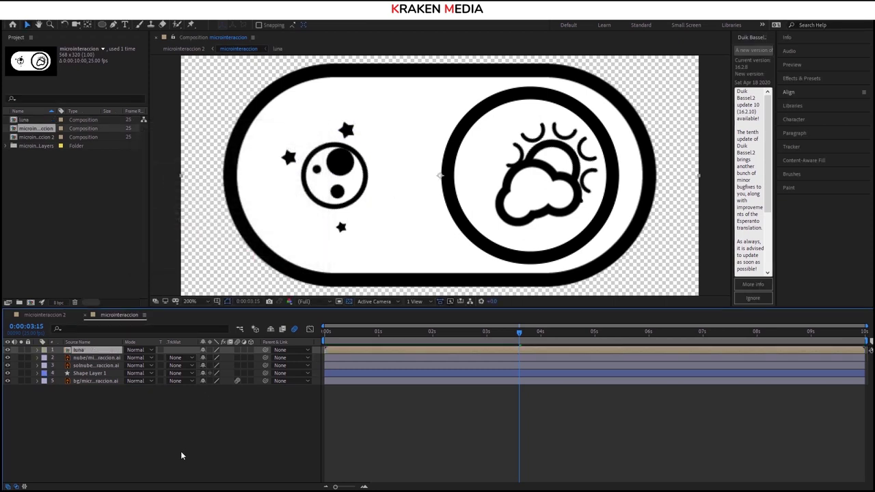
Pre-compose the nube and solnube cloud layers into a new composition named 'Sol'.
{"action": "left_click", "coordinate": [102, 359]}
{"action": "left_click", "coordinate": [104, 366], "text": "shift"}
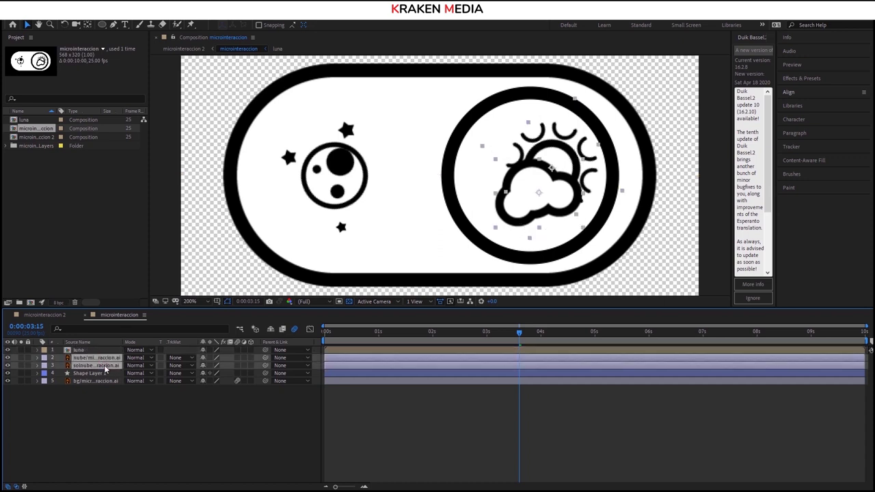
{"action": "right_click", "coordinate": [106, 369]}
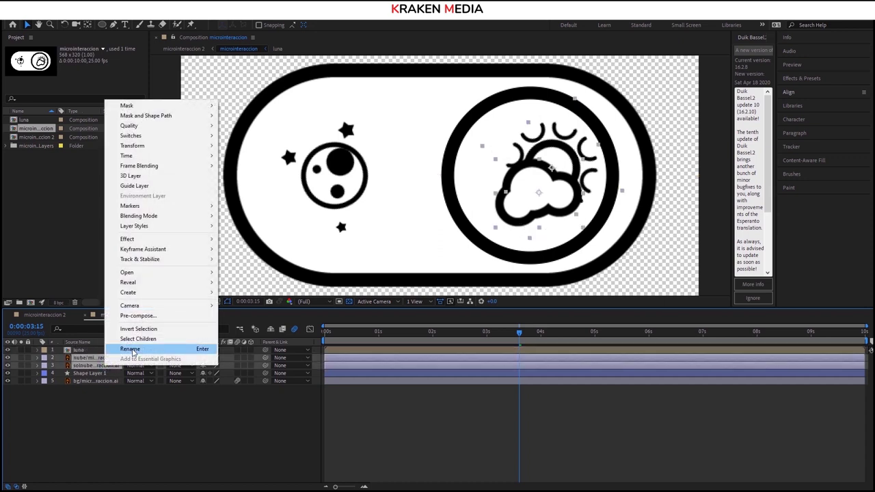
{"action": "left_click", "coordinate": [140, 316]}
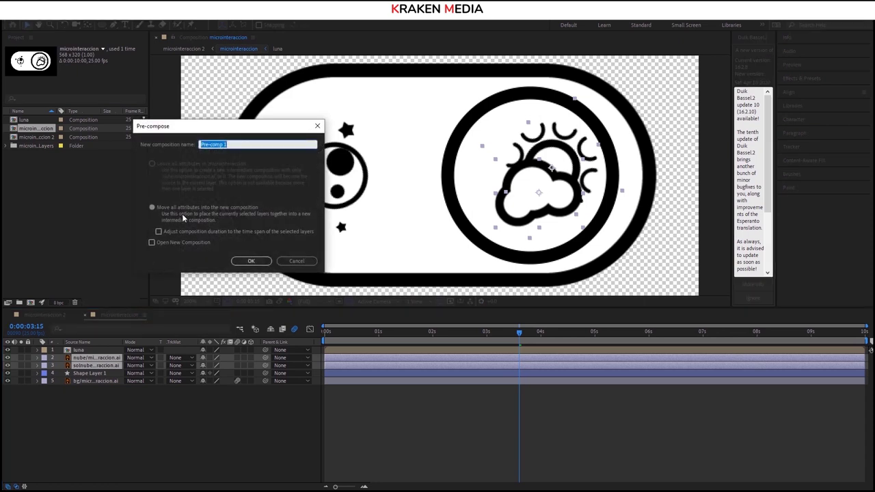
{"action": "type", "text": "Sol"}
{"action": "key", "text": "Return"}
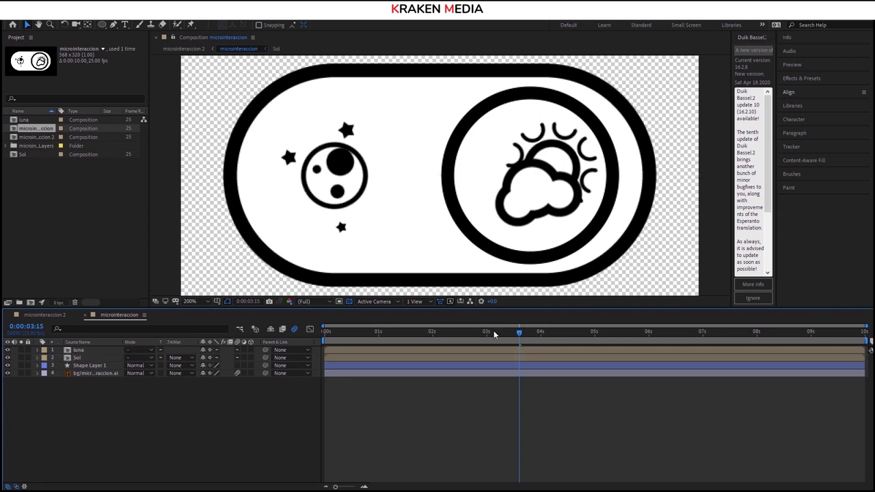
{"action": "left_click_drag", "start_coordinate": [496, 334], "coordinate": [301, 339]}
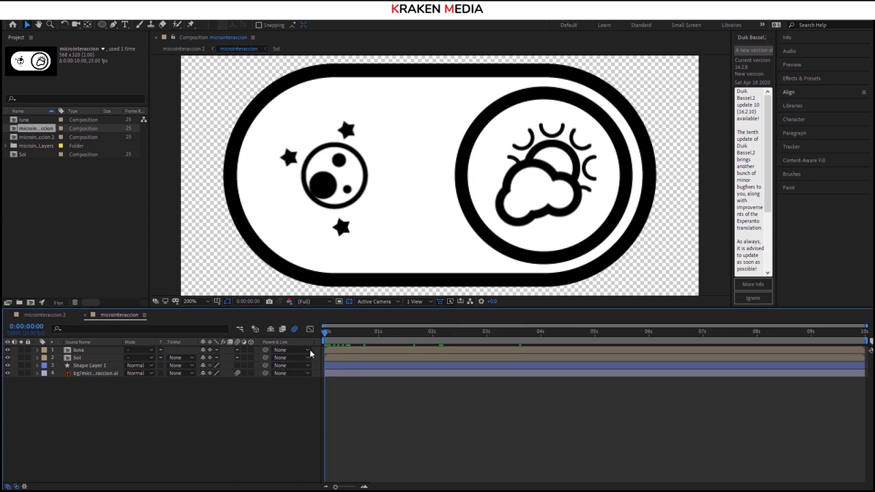
{"action": "left_click_drag", "start_coordinate": [324, 349], "coordinate": [390, 345]}
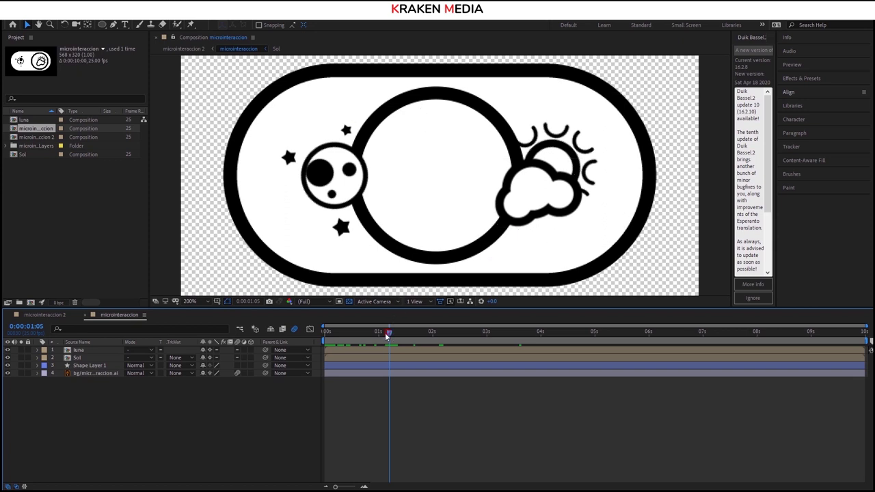
{"action": "left_click_drag", "start_coordinate": [394, 330], "coordinate": [322, 333]}
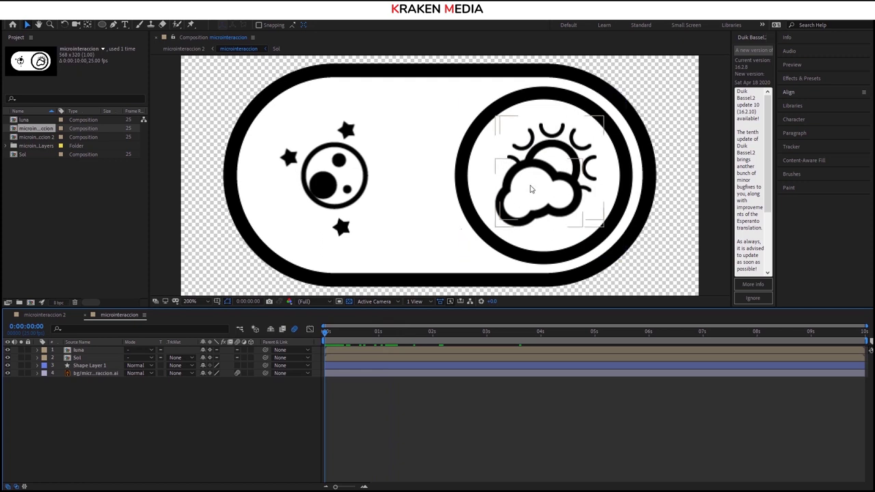
{"action": "left_click", "coordinate": [80, 359]}
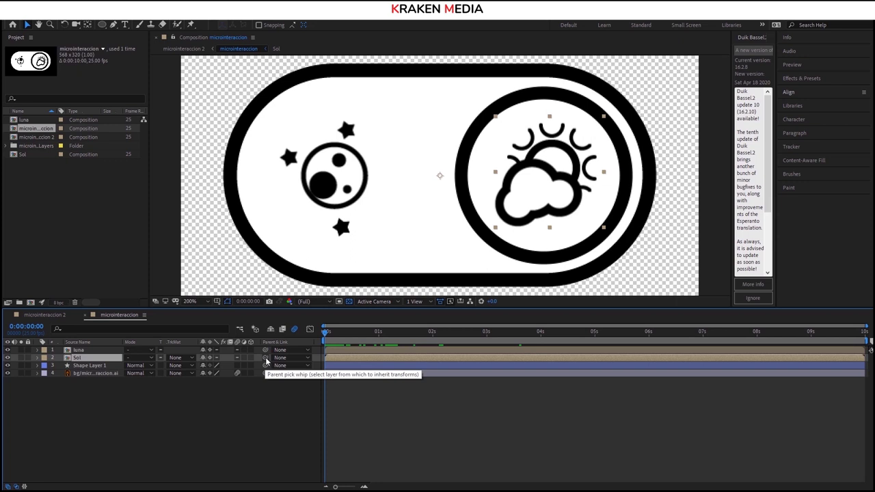
Parent Sol to Shape Layer 1 with the pick whip, then preview the knob animation.
{"action": "left_click_drag", "start_coordinate": [262, 363], "coordinate": [104, 369]}
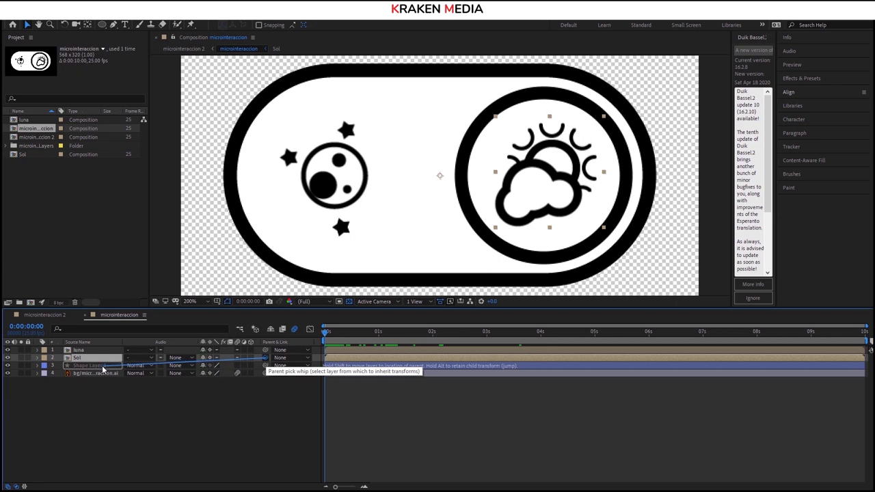
{"action": "left_click_drag", "start_coordinate": [102, 370], "coordinate": [102, 369]}
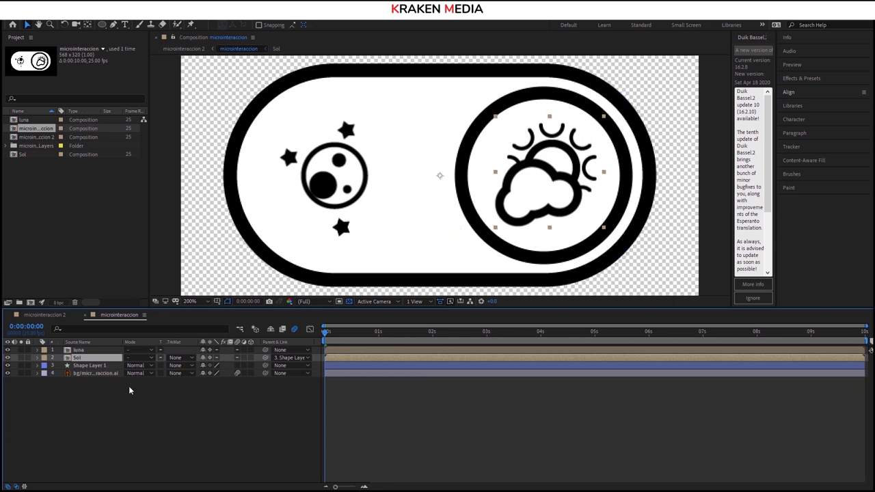
{"action": "key", "text": "space"}
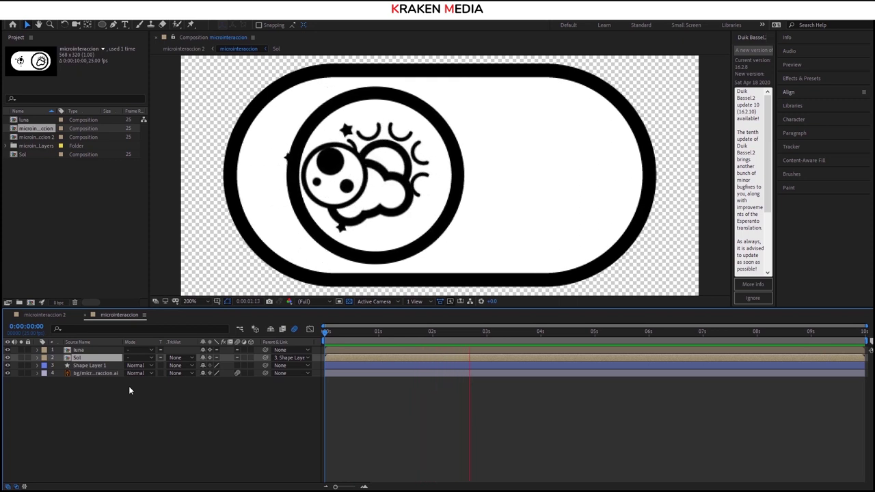
{"action": "key", "text": "space"}
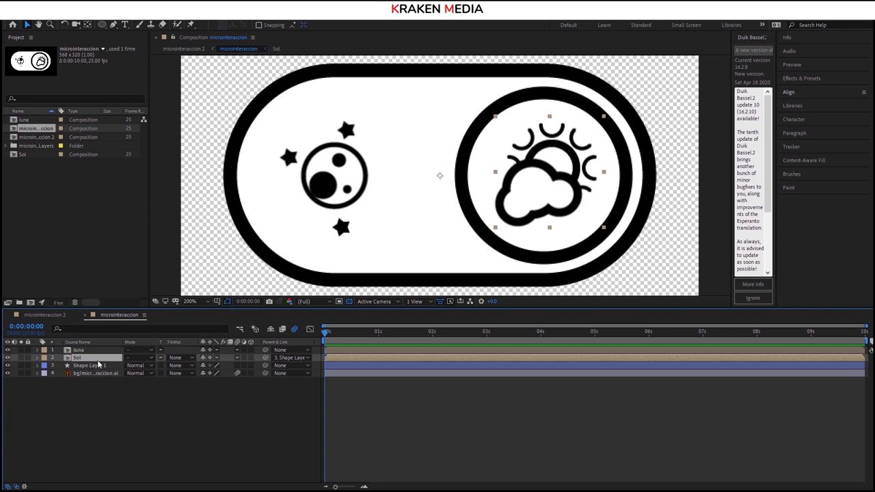
{"action": "left_click", "coordinate": [98, 366]}
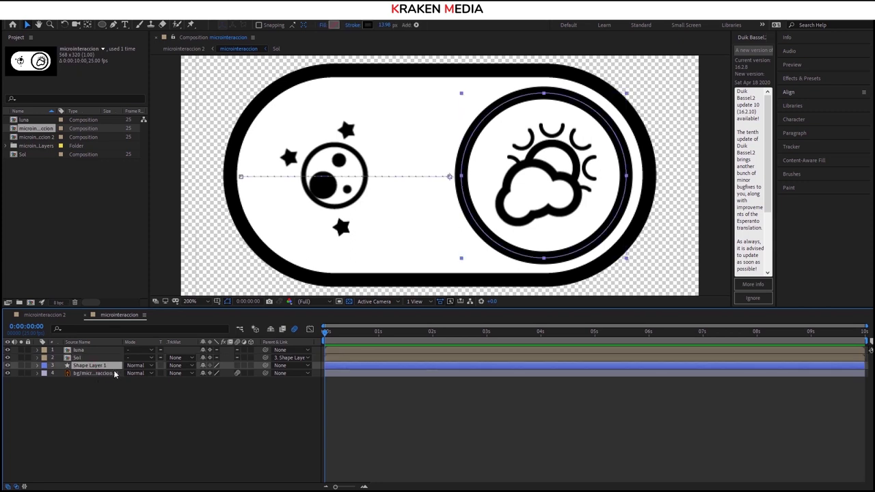
{"action": "left_click_drag", "start_coordinate": [327, 333], "coordinate": [387, 332]}
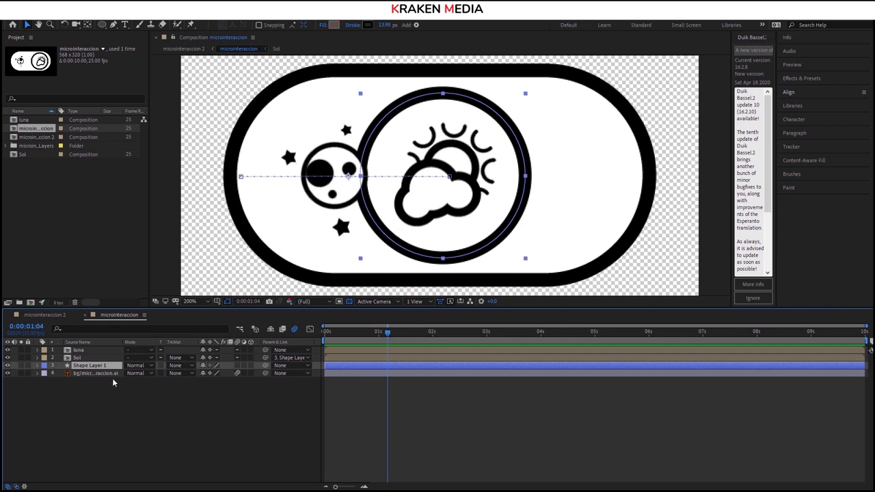
{"action": "left_click", "coordinate": [99, 356]}
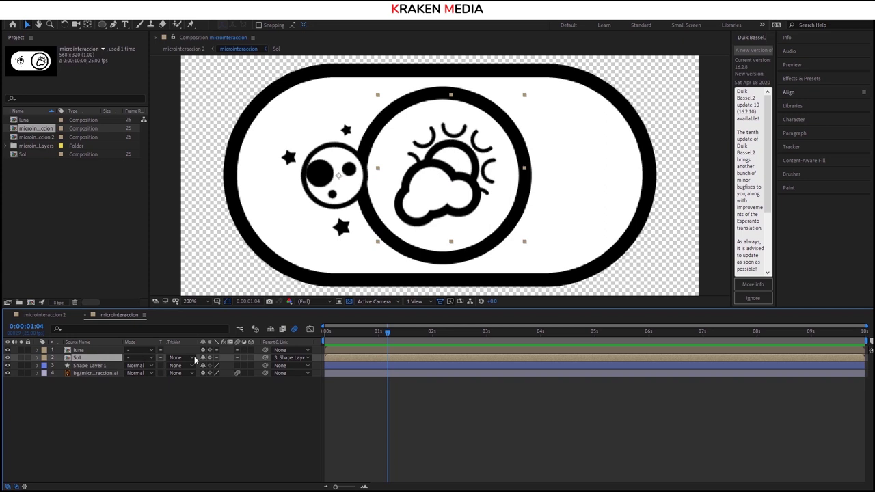
Parent the luna layer to Shape Layer 1 with its pick whip.
{"action": "key", "text": "Page_Down"}
{"action": "left_click_drag", "start_coordinate": [400, 339], "coordinate": [456, 326]}
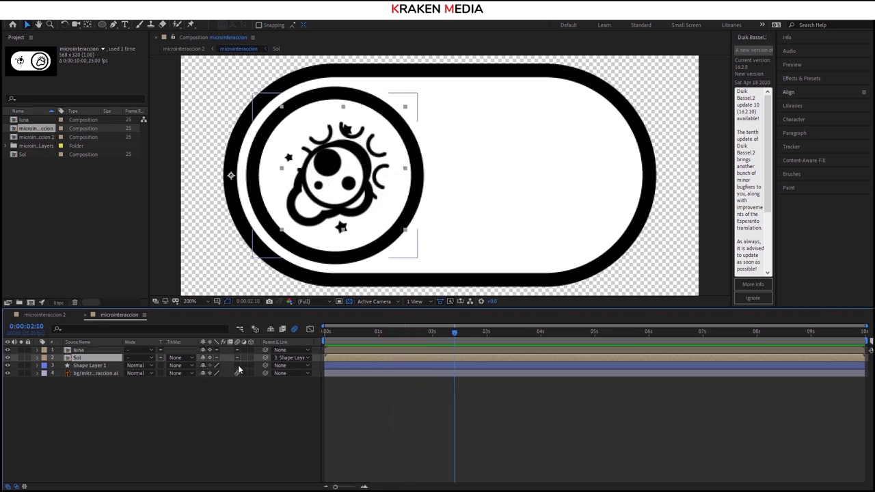
{"action": "left_click_drag", "start_coordinate": [266, 350], "coordinate": [89, 366]}
{"action": "left_click", "coordinate": [346, 345]}
Scrub the timeline to confirm both icons follow the knob, then select Sol and luna.
{"action": "mouse_move", "coordinate": [351, 345]}
{"action": "left_mouse_down"}
{"action": "mouse_move", "coordinate": [411, 335]}
{"action": "mouse_move", "coordinate": [447, 340]}
{"action": "left_mouse_up"}
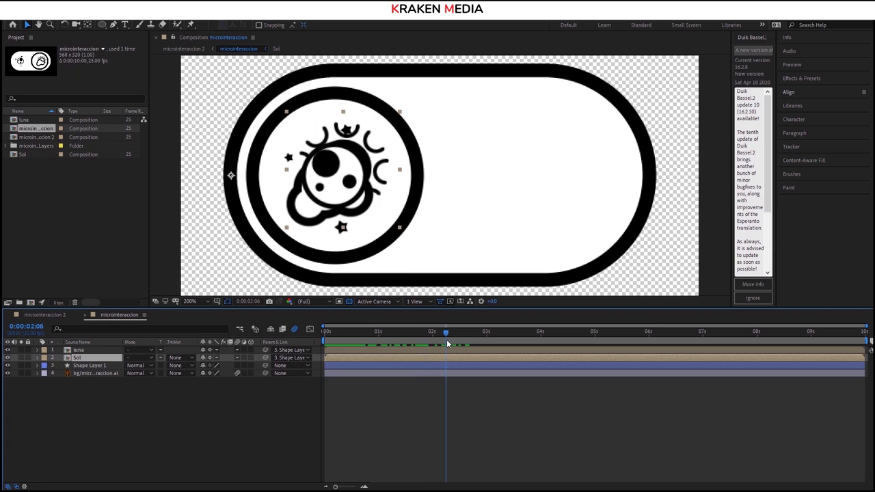
{"action": "left_click_drag", "start_coordinate": [446, 339], "coordinate": [319, 346]}
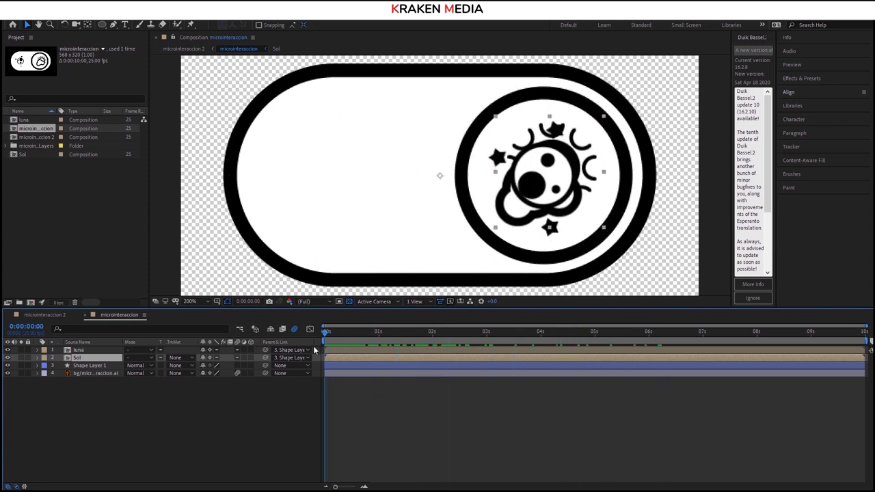
{"action": "left_click_drag", "start_coordinate": [325, 333], "coordinate": [388, 340]}
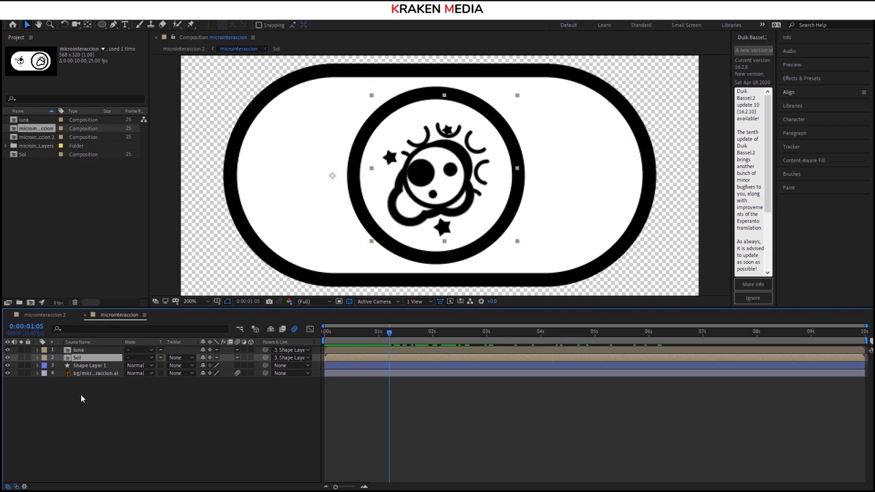
{"action": "left_click", "coordinate": [91, 357]}
{"action": "left_click", "coordinate": [91, 351], "text": "shift"}
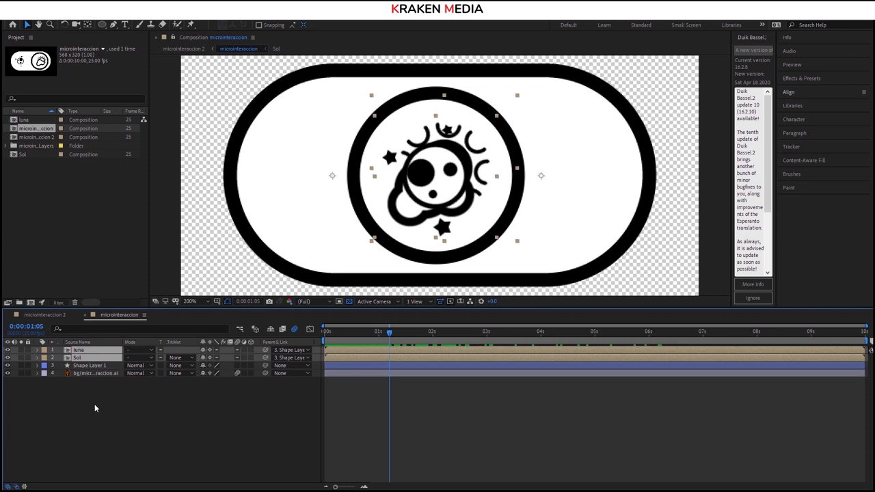
Reveal Opacity on luna and Sol and add opacity keyframes to both layers.
{"action": "key", "text": "t"}
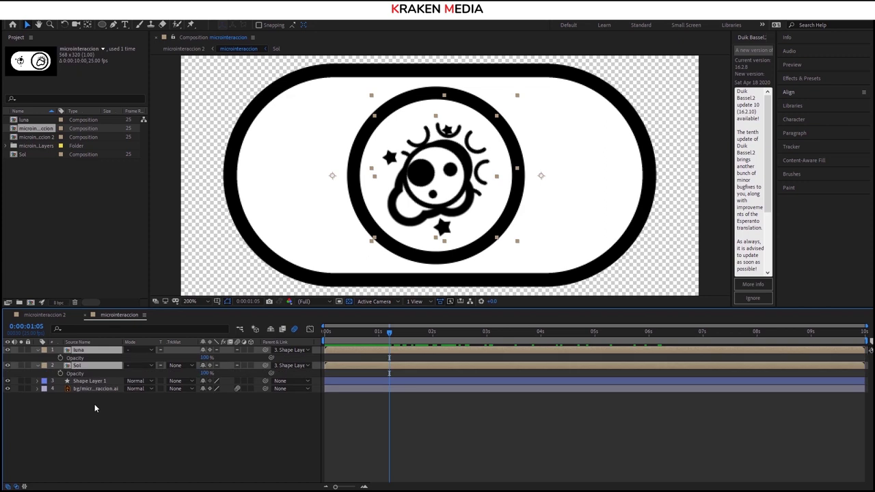
{"action": "left_click", "coordinate": [60, 373]}
{"action": "left_click", "coordinate": [60, 357]}
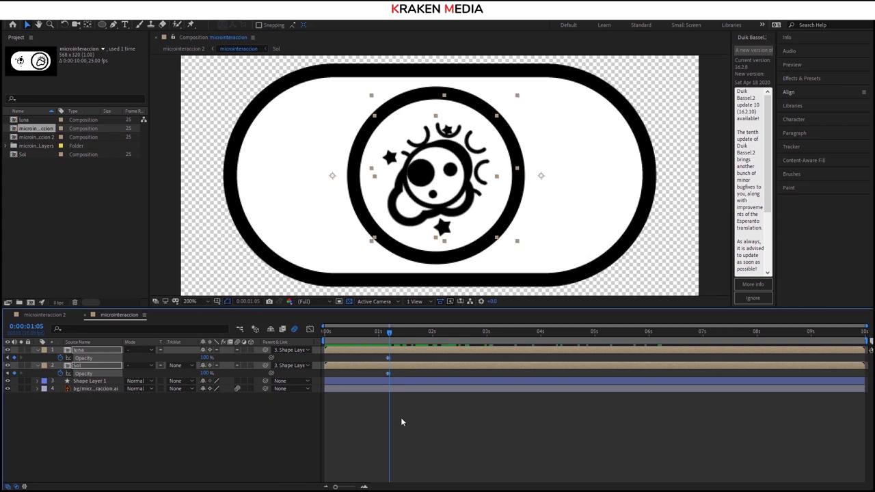
{"action": "key", "text": "equal"}
{"action": "left_click", "coordinate": [102, 365]}
{"action": "left_click", "coordinate": [96, 349], "text": "ctrl"}
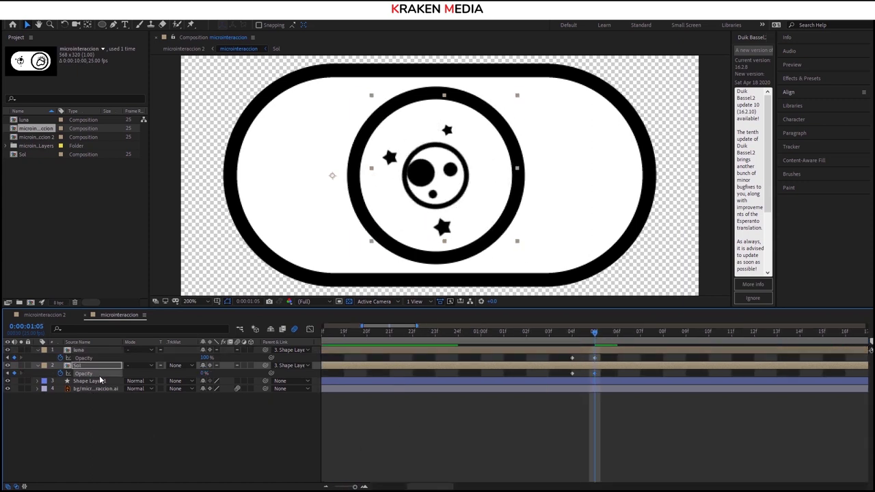
Check the crossfade frames where only the sun-cloud shows, collapse the opacity rows and return to the start.
{"action": "left_click_drag", "start_coordinate": [597, 337], "coordinate": [563, 337]}
{"action": "key", "text": "j"}
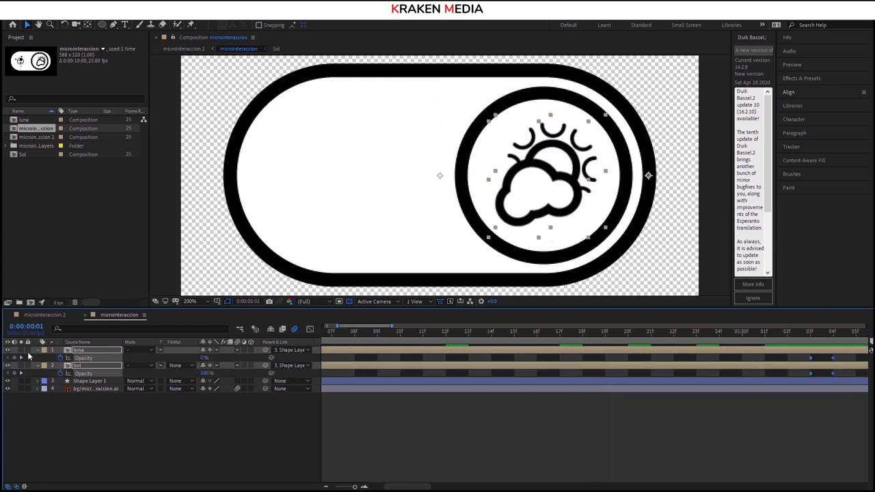
{"action": "left_click", "coordinate": [38, 349]}
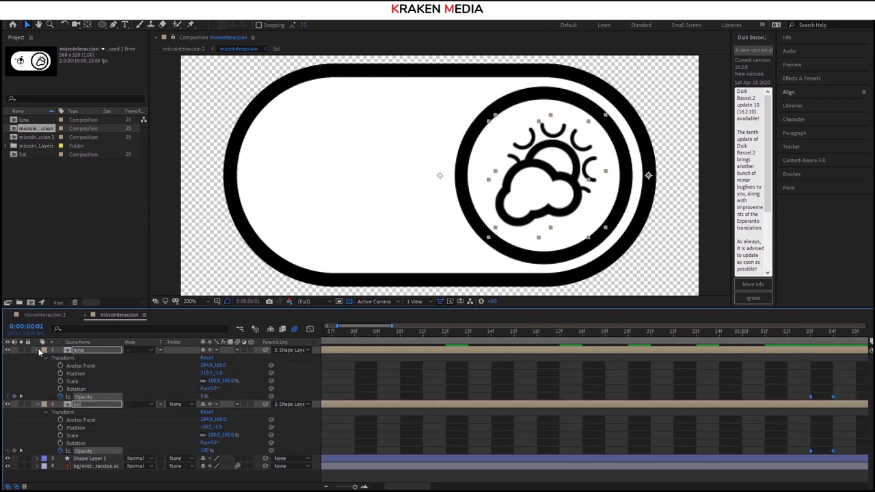
{"action": "left_click", "coordinate": [39, 351]}
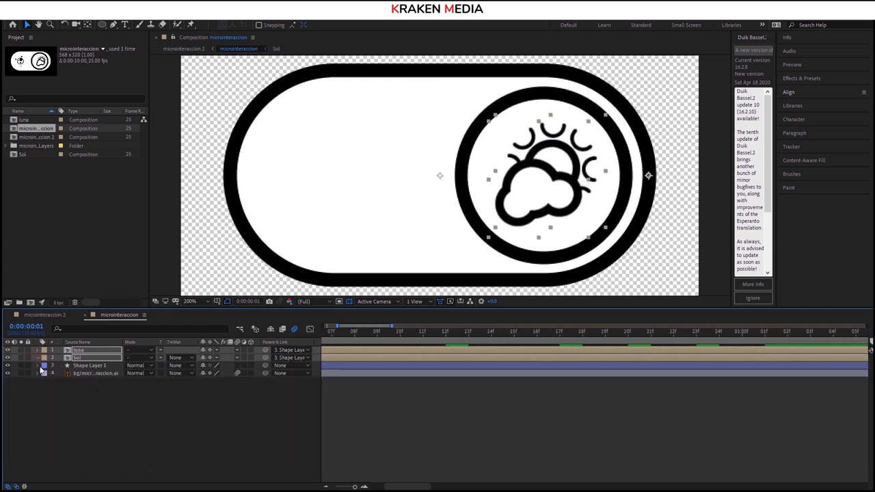
{"action": "left_click", "coordinate": [37, 357]}
{"action": "left_click", "coordinate": [37, 357]}
{"action": "key", "text": "Home"}
{"action": "left_click", "coordinate": [368, 450]}
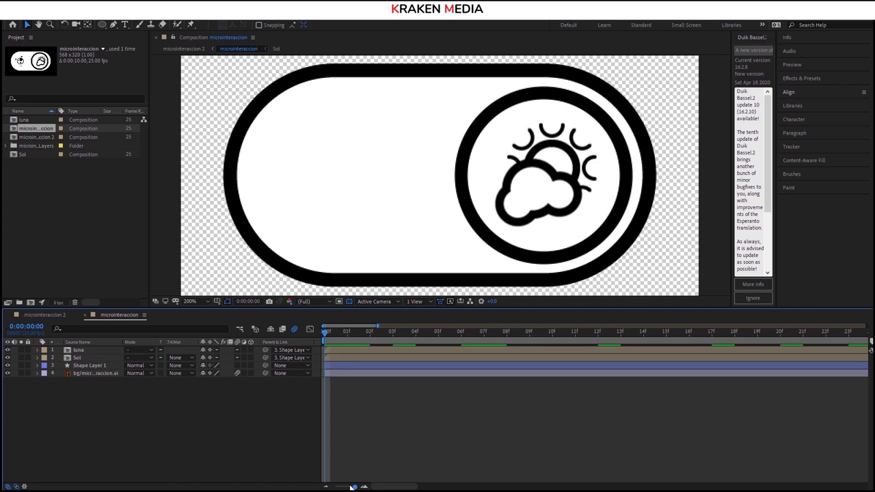
{"action": "key", "text": "space"}
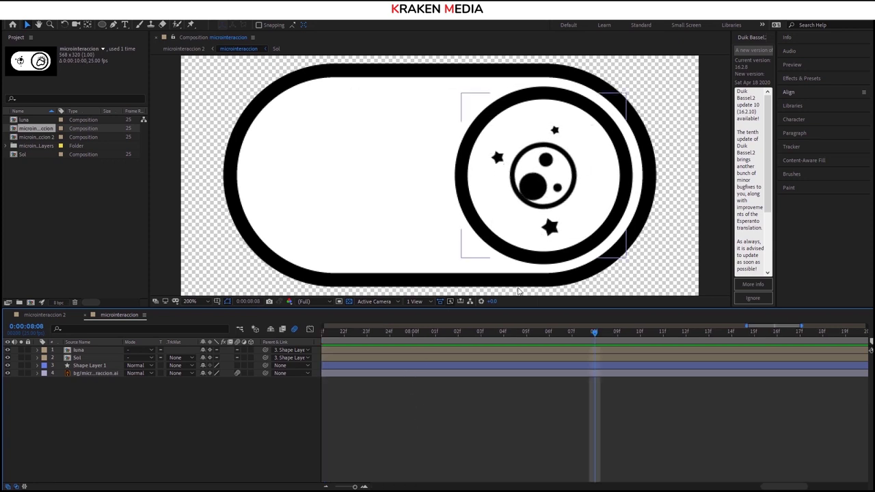
{"action": "left_click", "coordinate": [97, 367]}
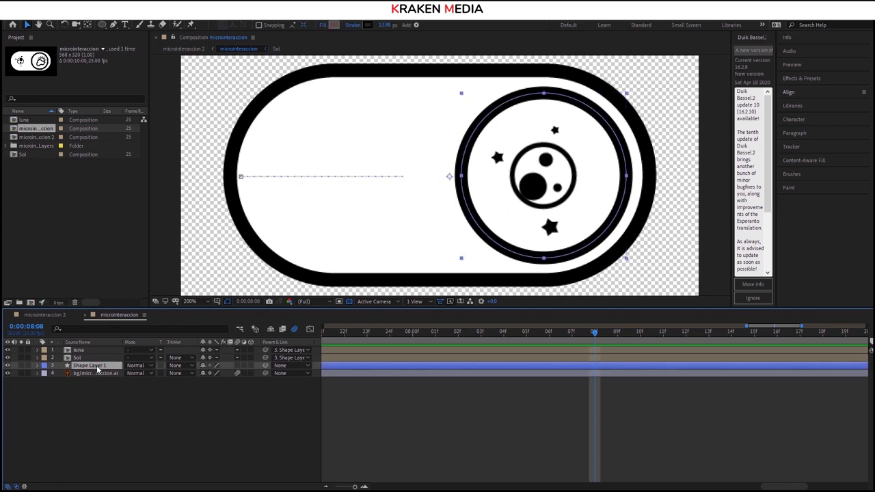
{"action": "left_click", "coordinate": [87, 350]}
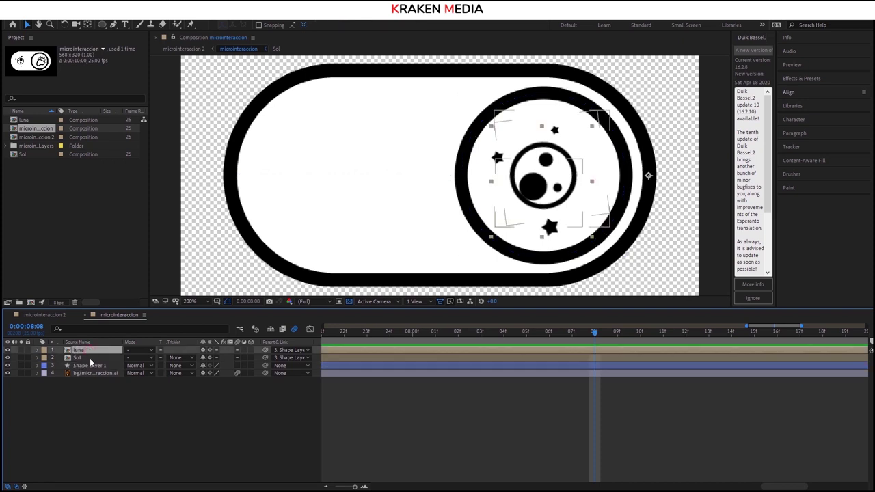
{"action": "left_click", "coordinate": [90, 359]}
{"action": "left_click", "coordinate": [93, 366]}
{"action": "left_click", "coordinate": [94, 359]}
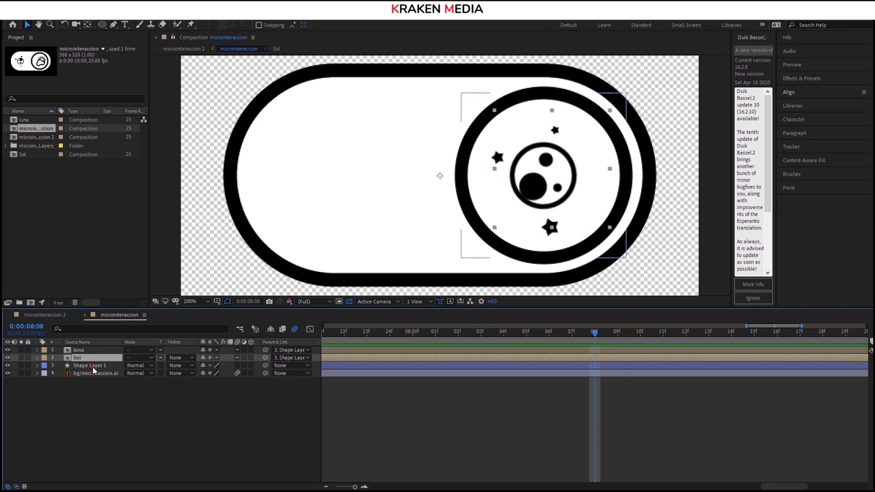
{"action": "left_click", "coordinate": [90, 365]}
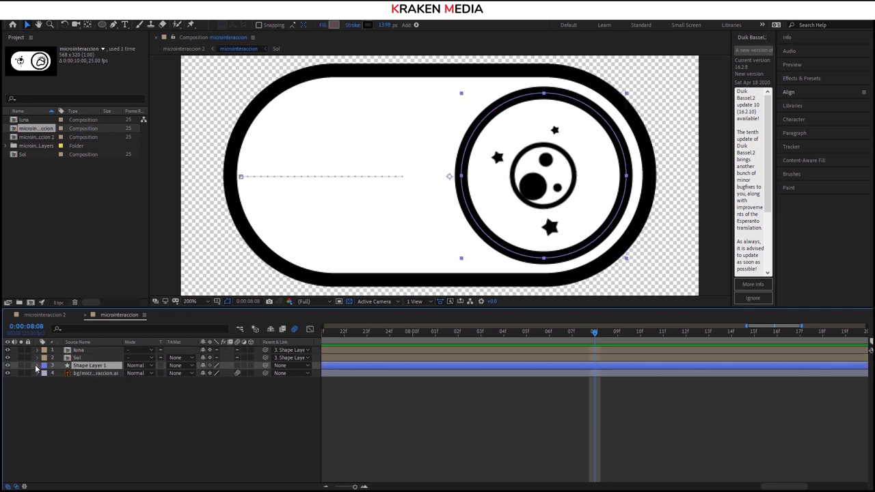
{"action": "left_click", "coordinate": [37, 367]}
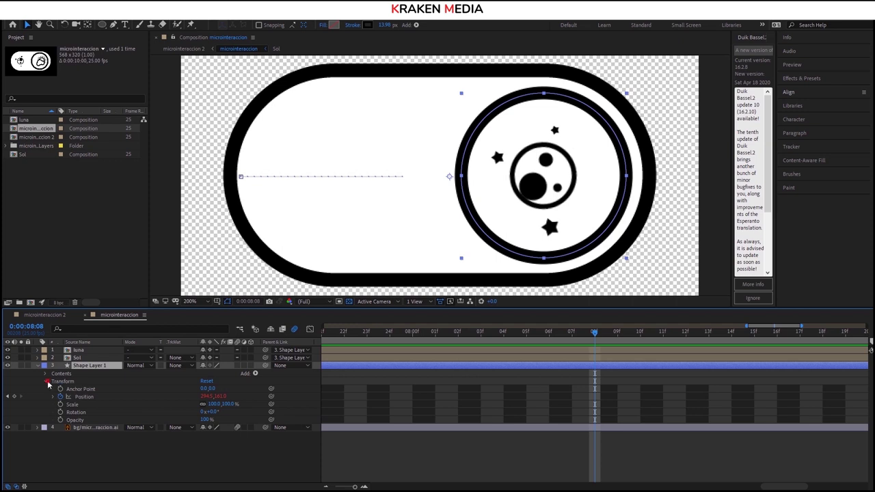
{"action": "left_click", "coordinate": [46, 381]}
{"action": "left_click", "coordinate": [38, 366]}
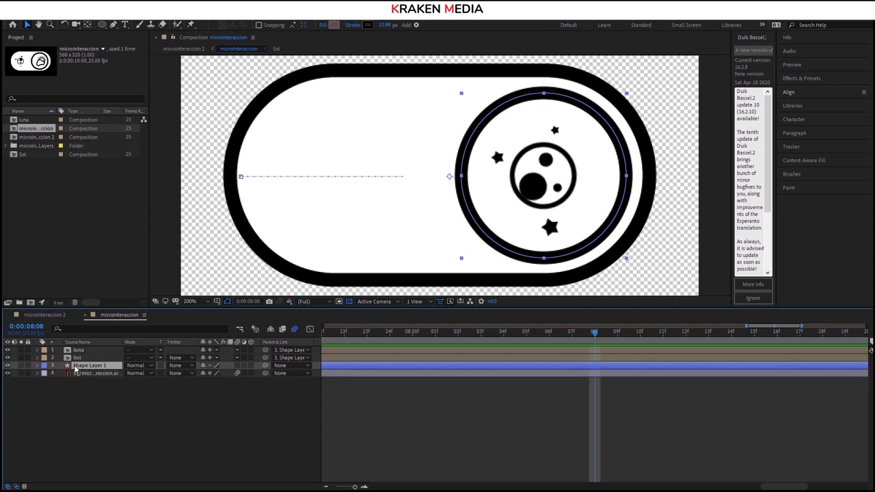
Reveal Shape Layer 1's Position expression and scrub the knob slide from the start.
{"action": "key", "text": "p"}
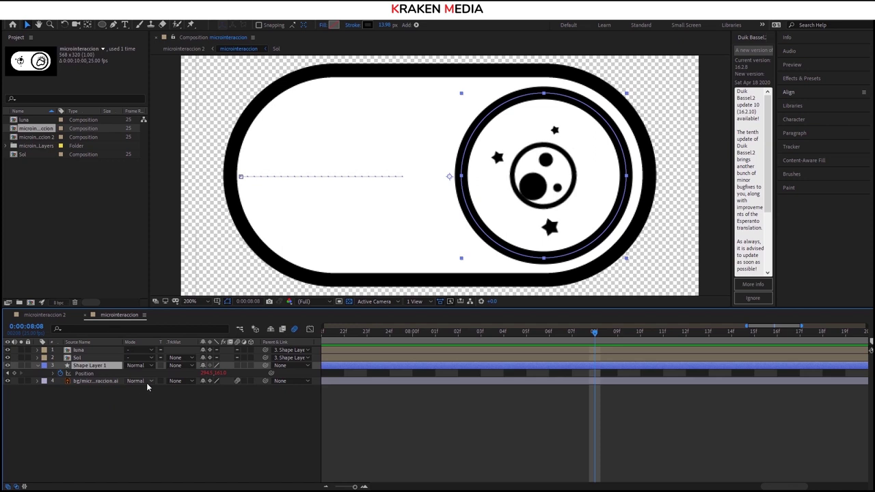
{"action": "left_click", "coordinate": [59, 374], "text": "alt"}
{"action": "left_click_drag", "start_coordinate": [394, 333], "coordinate": [293, 343]}
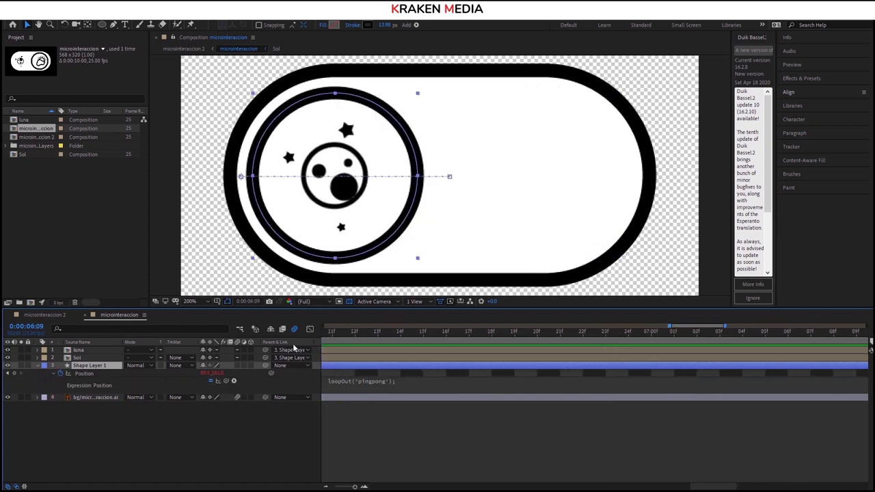
{"action": "left_click_drag", "start_coordinate": [292, 343], "coordinate": [321, 352]}
{"action": "left_click_drag", "start_coordinate": [602, 487], "coordinate": [363, 487]}
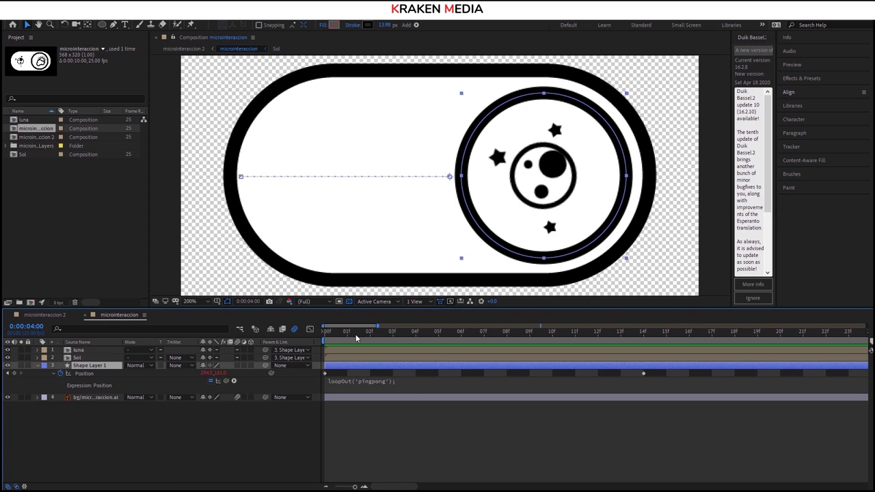
{"action": "left_click_drag", "start_coordinate": [355, 337], "coordinate": [321, 334]}
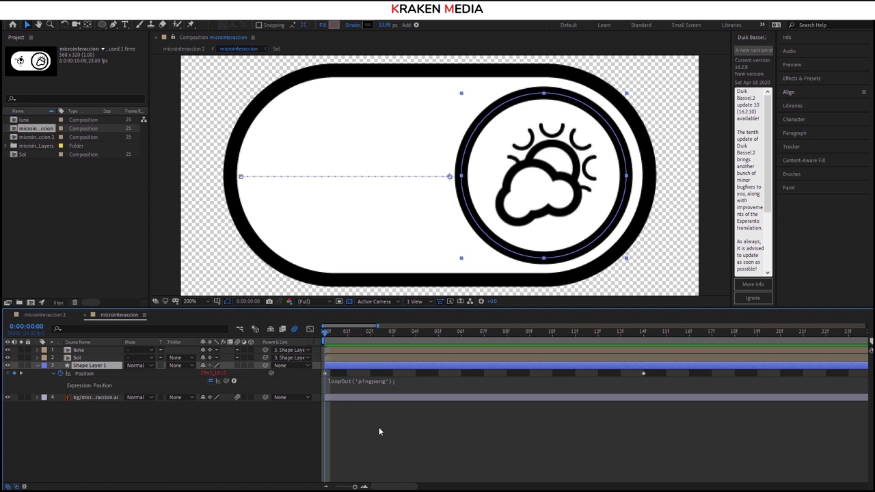
Delete the loopOut('pingpong') expression and collapse the Position row.
{"action": "left_click", "coordinate": [377, 387]}
{"action": "key", "text": "BackSpace"}
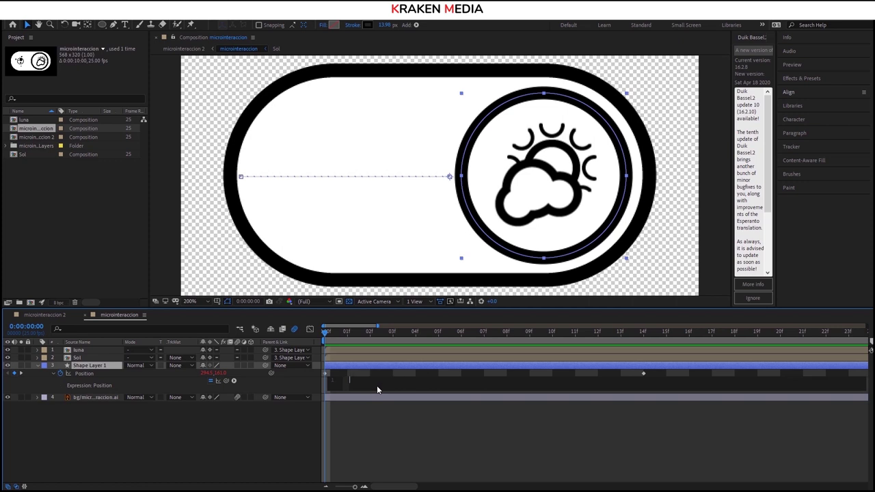
{"action": "left_click", "coordinate": [368, 416]}
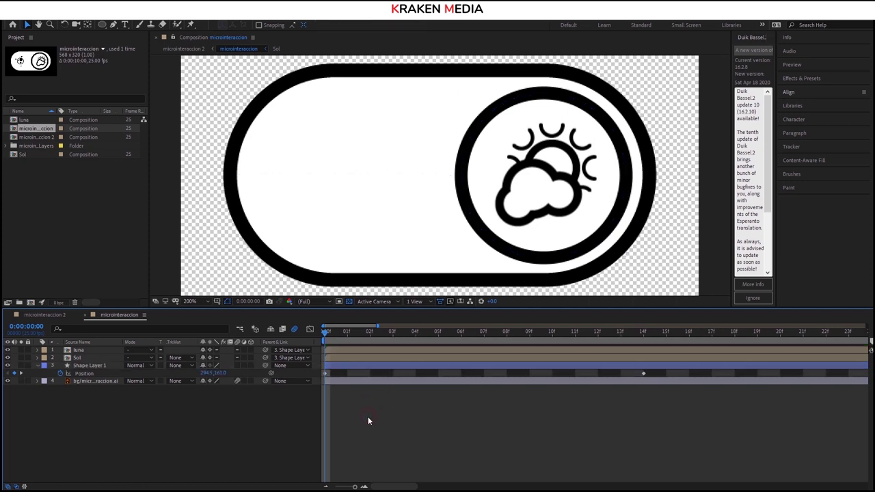
{"action": "left_click", "coordinate": [38, 366]}
{"action": "mouse_move", "coordinate": [326, 334]}
{"action": "left_mouse_down"}
{"action": "mouse_move", "coordinate": [870, 349]}
{"action": "mouse_move", "coordinate": [843, 339]}
{"action": "left_mouse_up"}
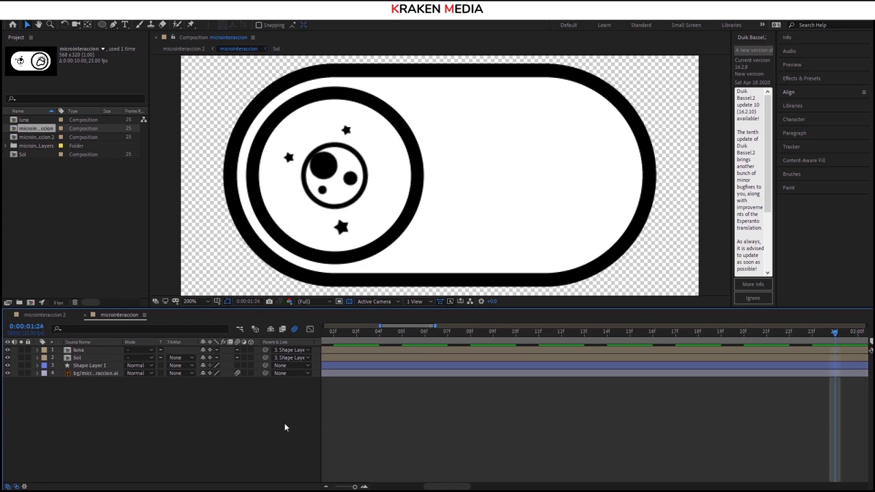
{"action": "left_click", "coordinate": [80, 359]}
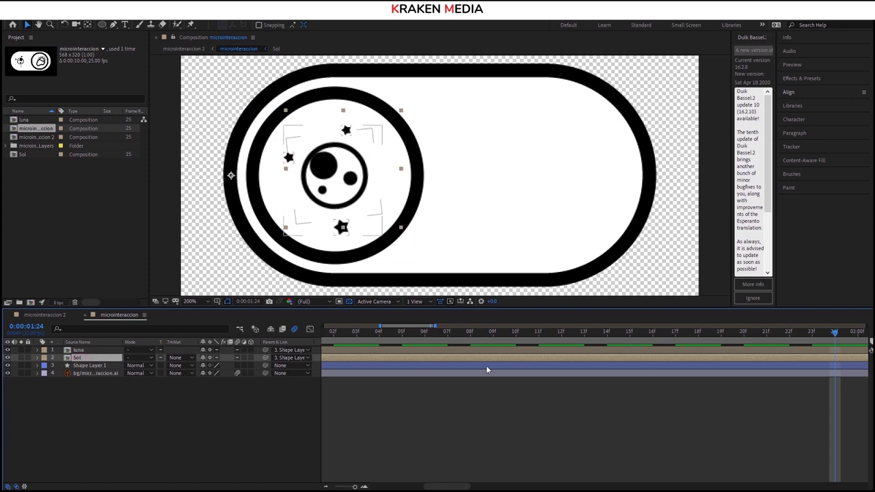
{"action": "left_click", "coordinate": [37, 366]}
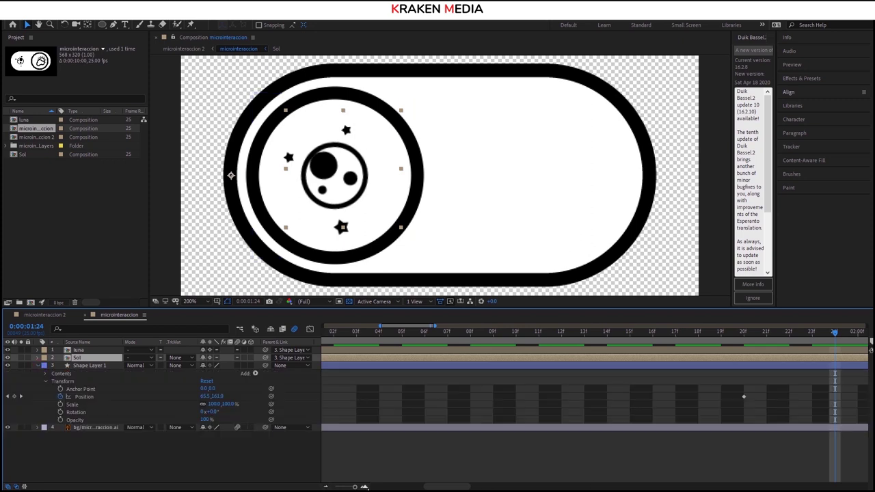
{"action": "left_click", "coordinate": [745, 333]}
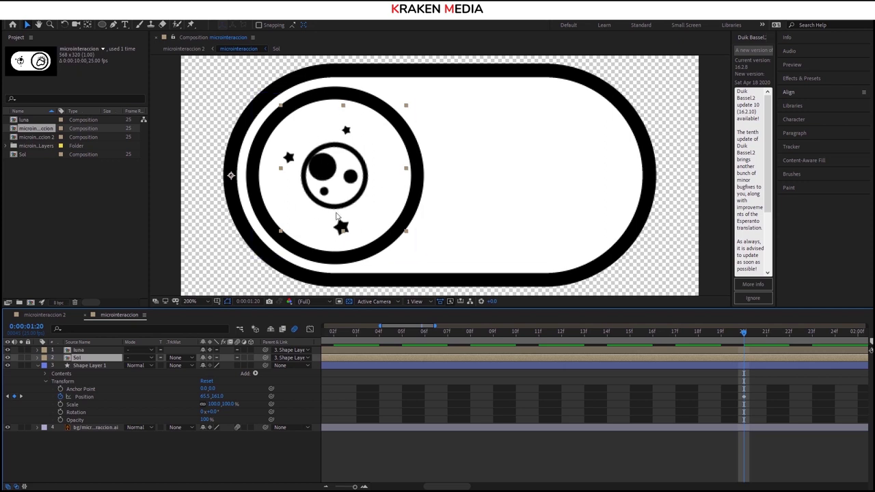
{"action": "left_click", "coordinate": [38, 367]}
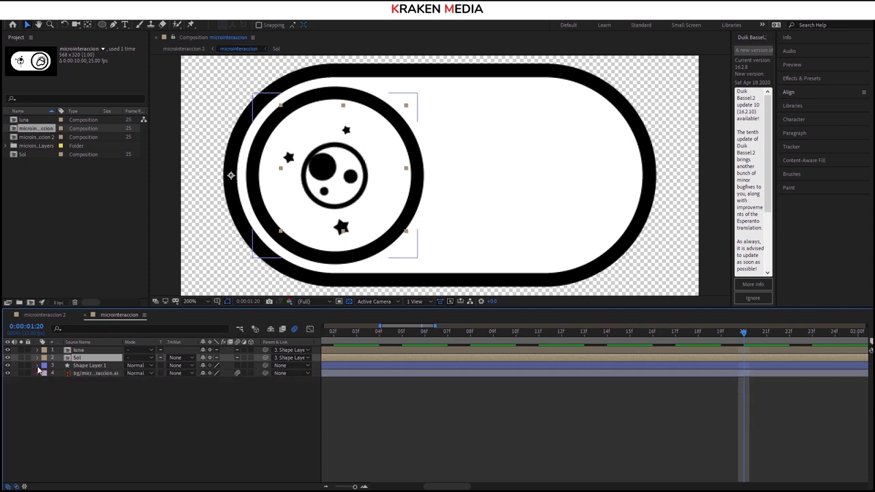
{"action": "left_click", "coordinate": [91, 366]}
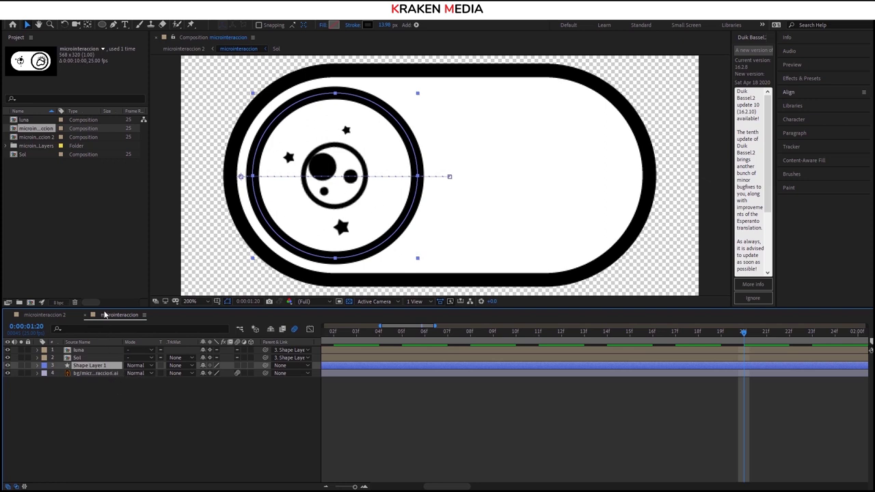
{"action": "left_click", "coordinate": [96, 353], "text": "shift"}
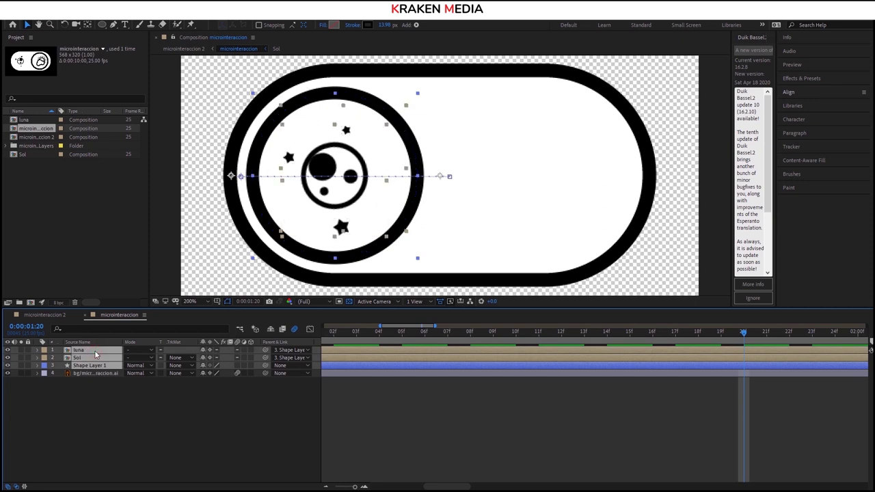